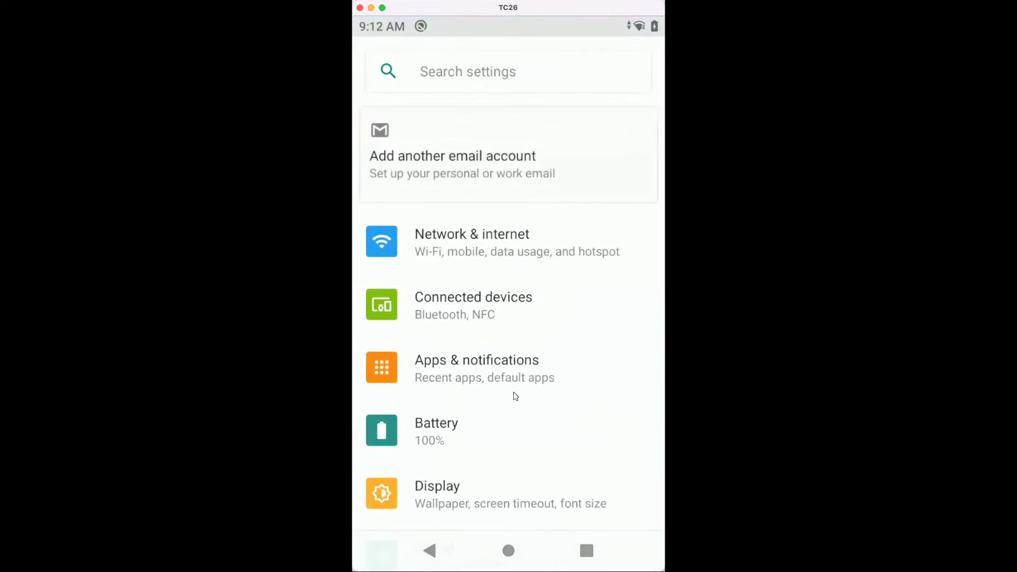
Step: Open SW components under About phone to view the TC26's MX and component versions
scroll(516, 396, "down", 10)
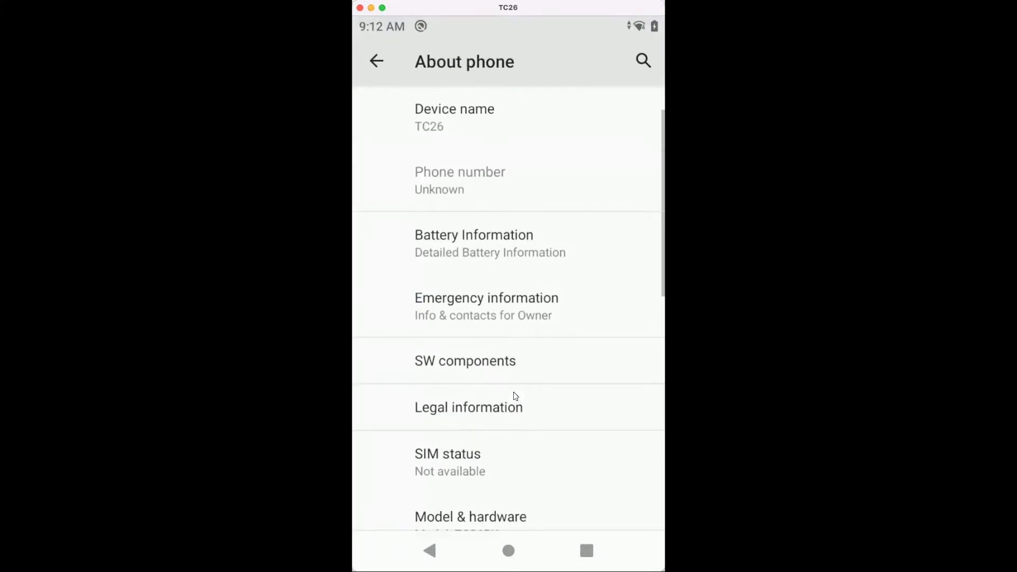
left_click(467, 359)
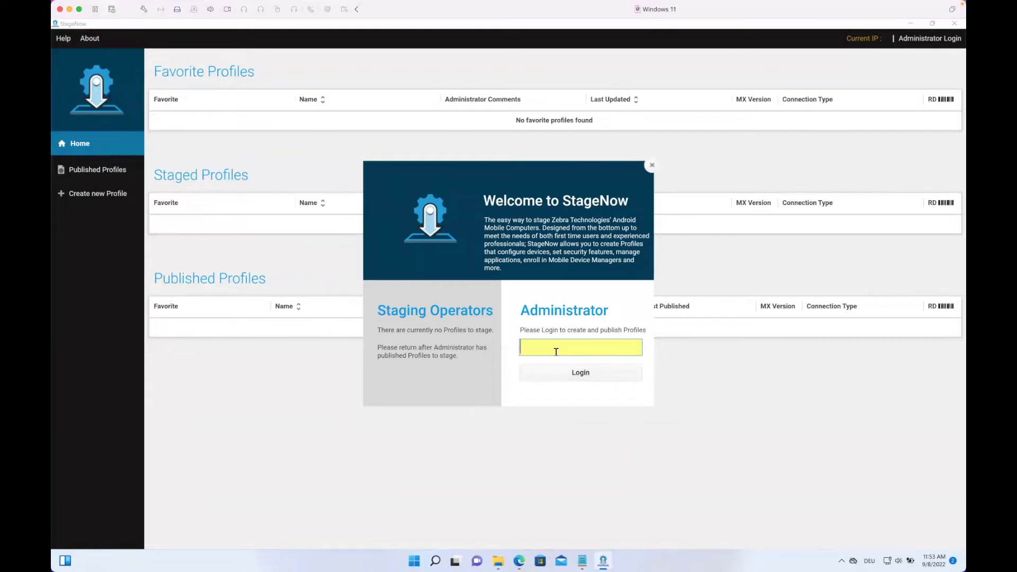
Step: Log in to StageNow as Administrator with the account password
type("1234")
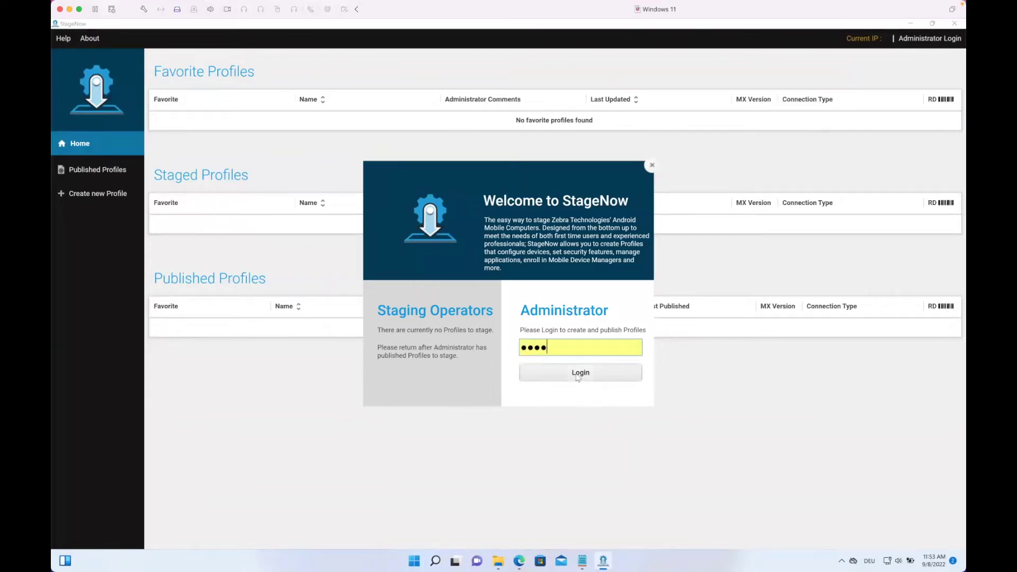
left_click(578, 376)
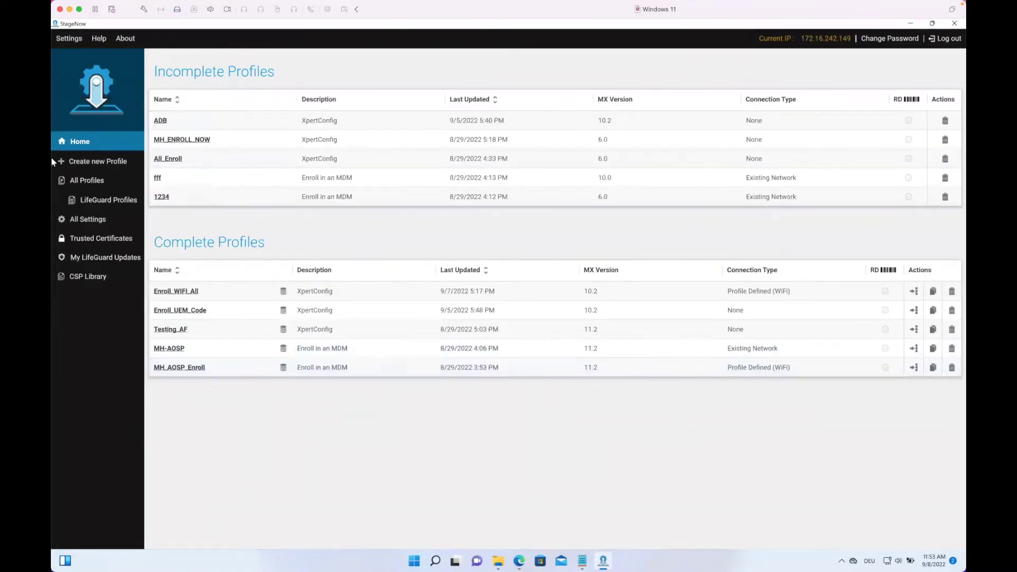
Step: Create a new profile with MX version 10.2 using the Xpert Mode wizard
left_click(87, 162)
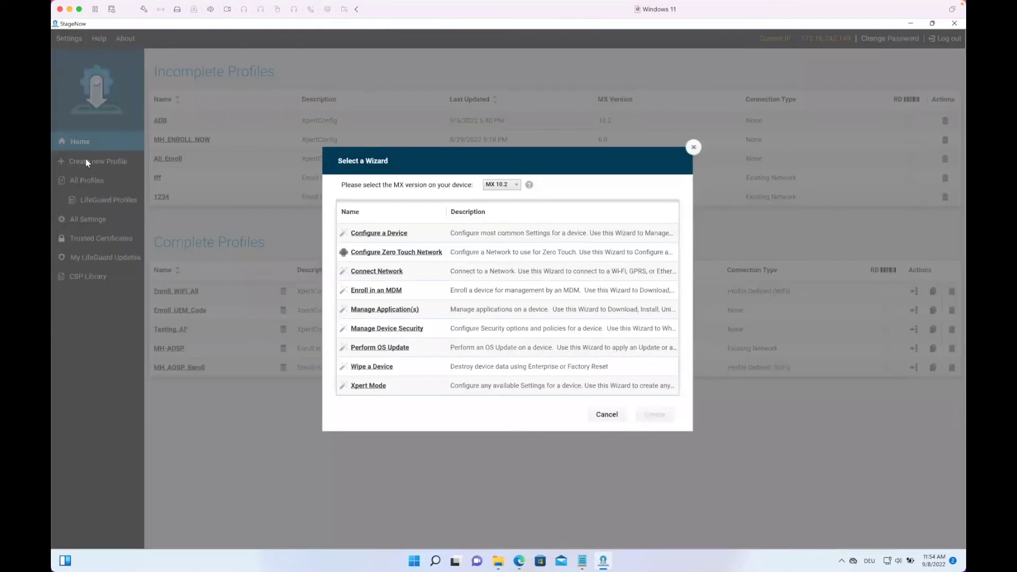
left_click(506, 185)
left_click(441, 186)
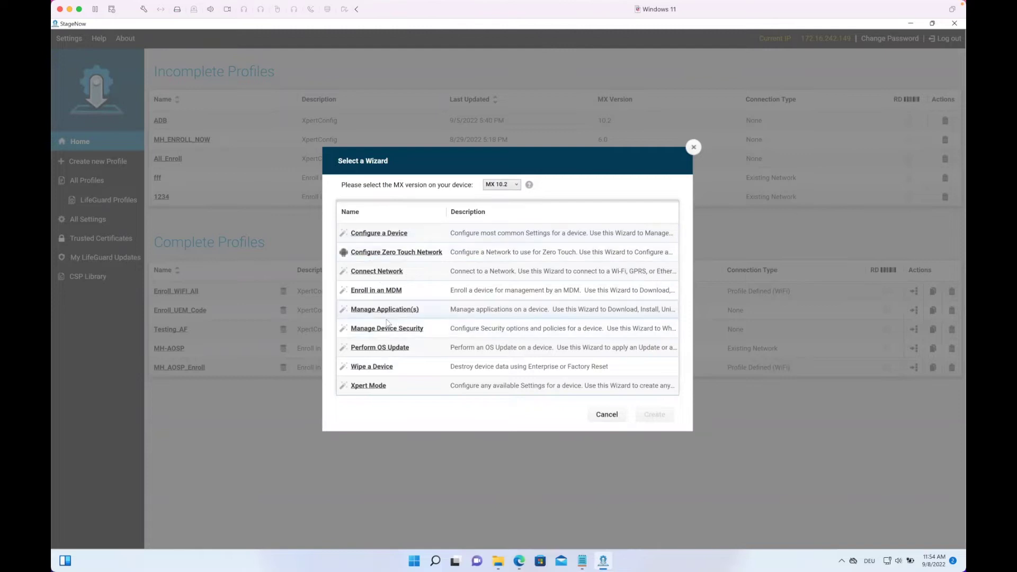
left_click(363, 388)
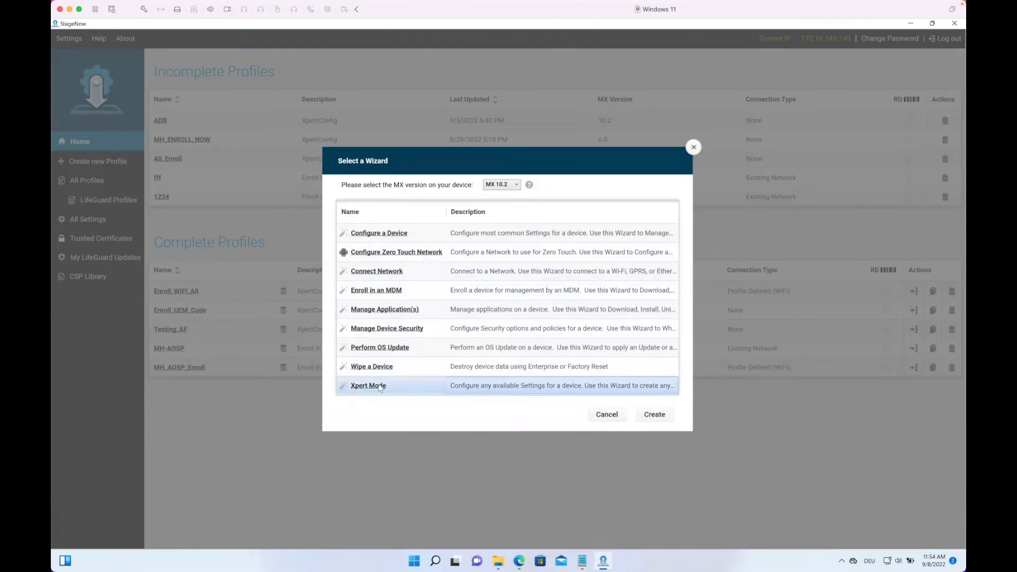
left_click(660, 413)
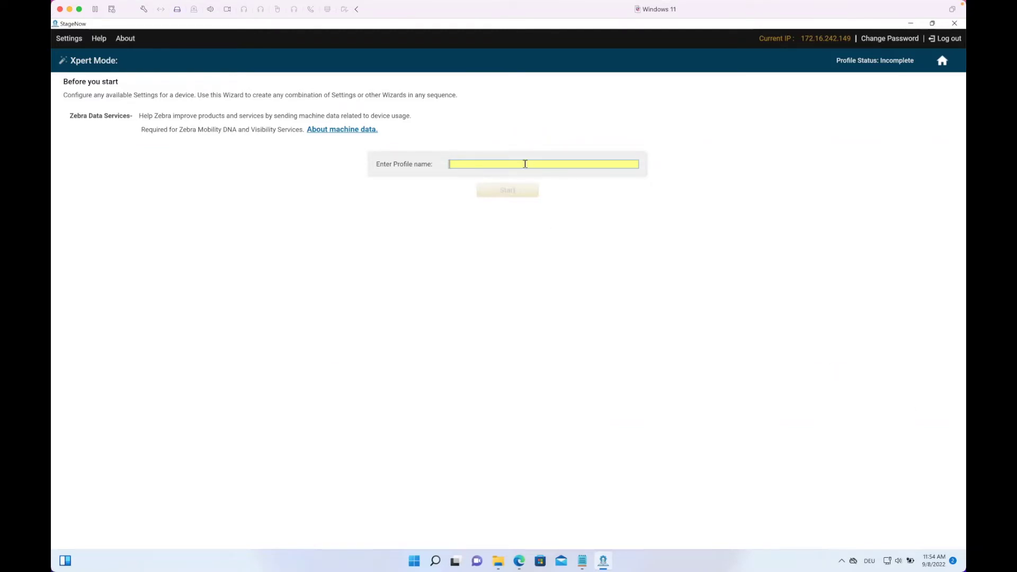
Step: Enter the profile name DEMO_Enroll_UEM and start the profile
type("DEMO_Enroll:")
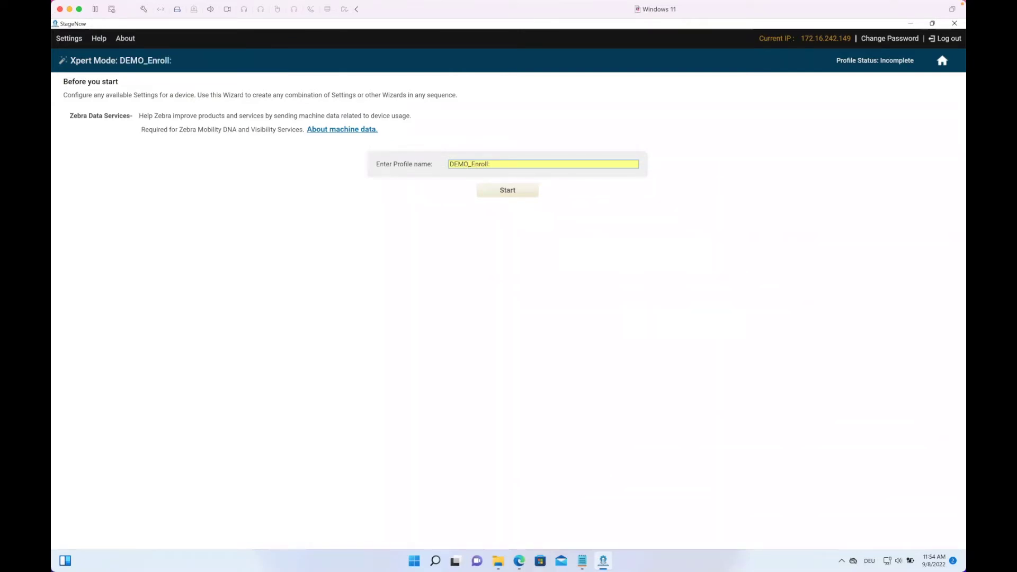
key("BackSpace")
type("_UEM")
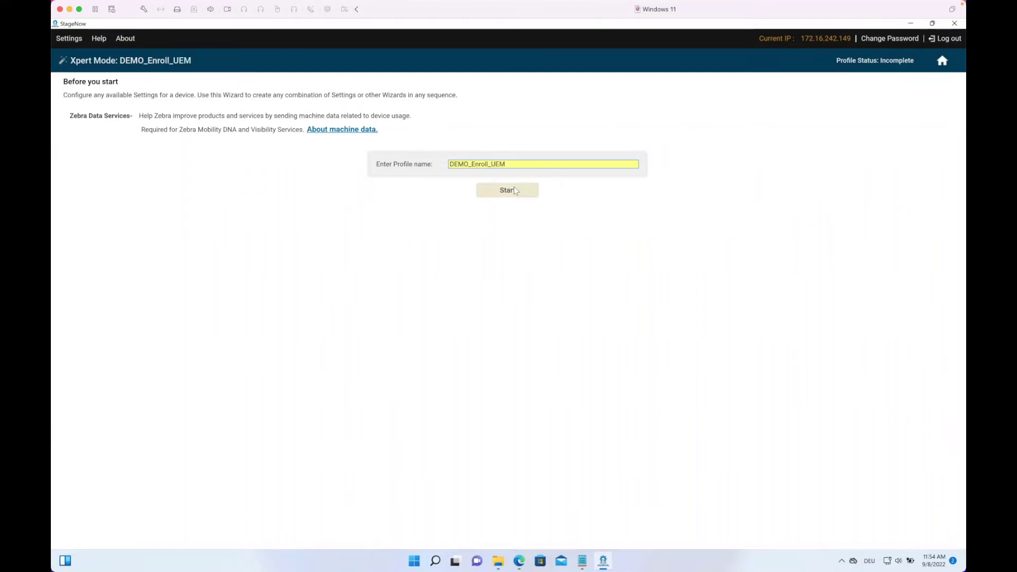
left_click(513, 191)
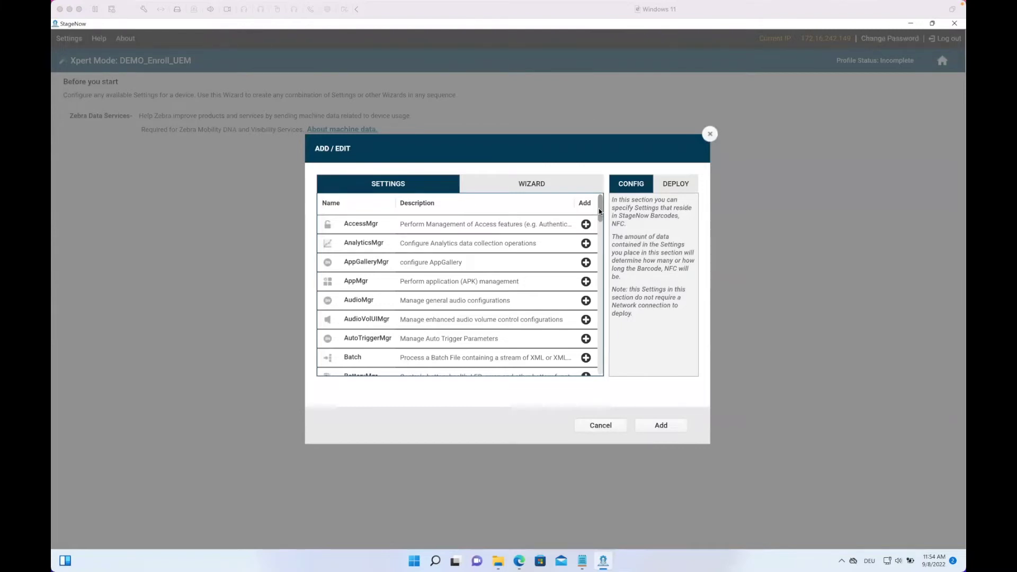
Step: Add the StageNow Network wizard to the profile
left_click(530, 186)
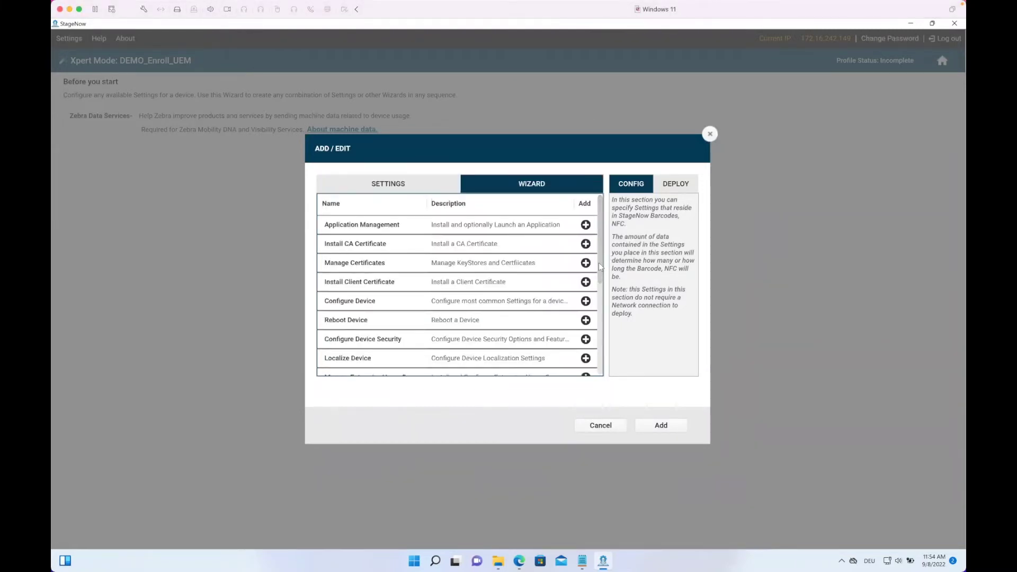
left_click(598, 371)
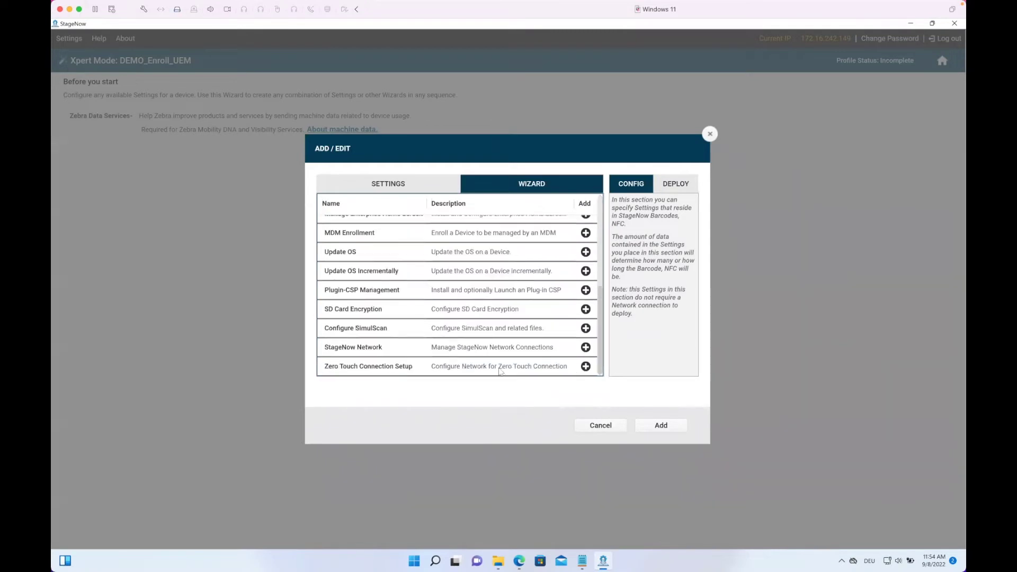
left_click(585, 347)
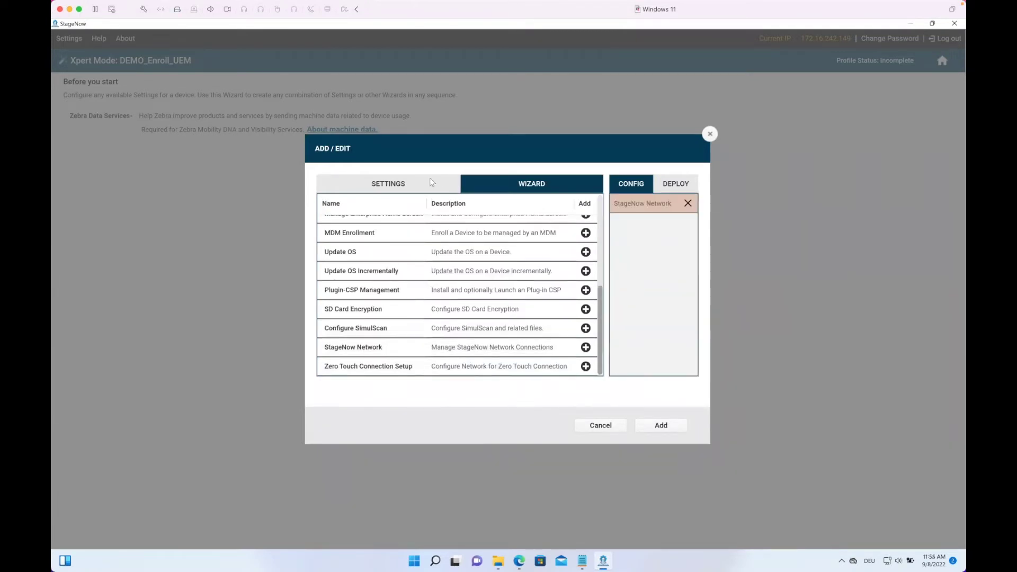
Step: Add the FileMgr and AppMgr settings from the Settings list
left_click(413, 183)
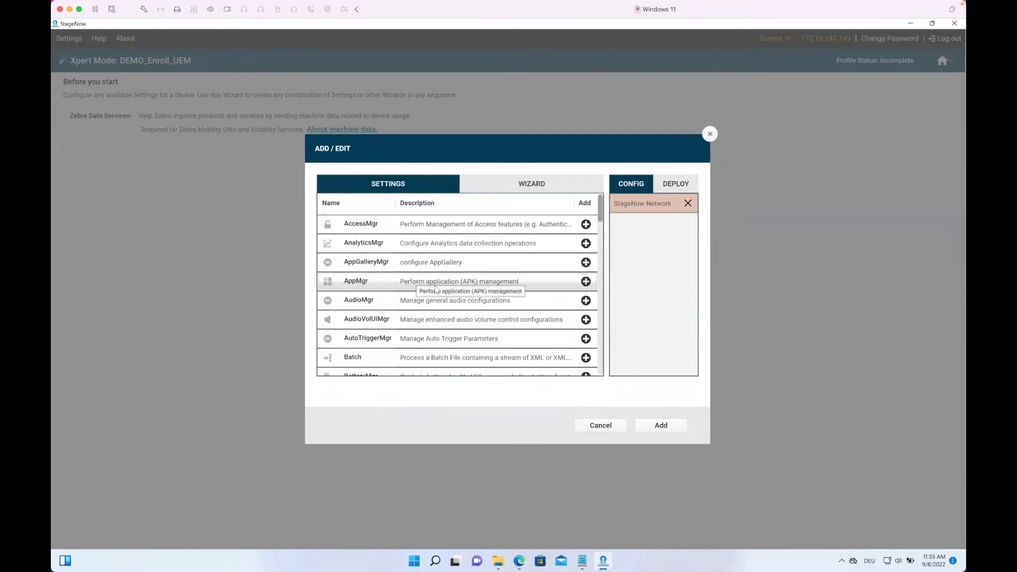
scroll(601, 223, "down", 3)
scroll(601, 244, "down", 12)
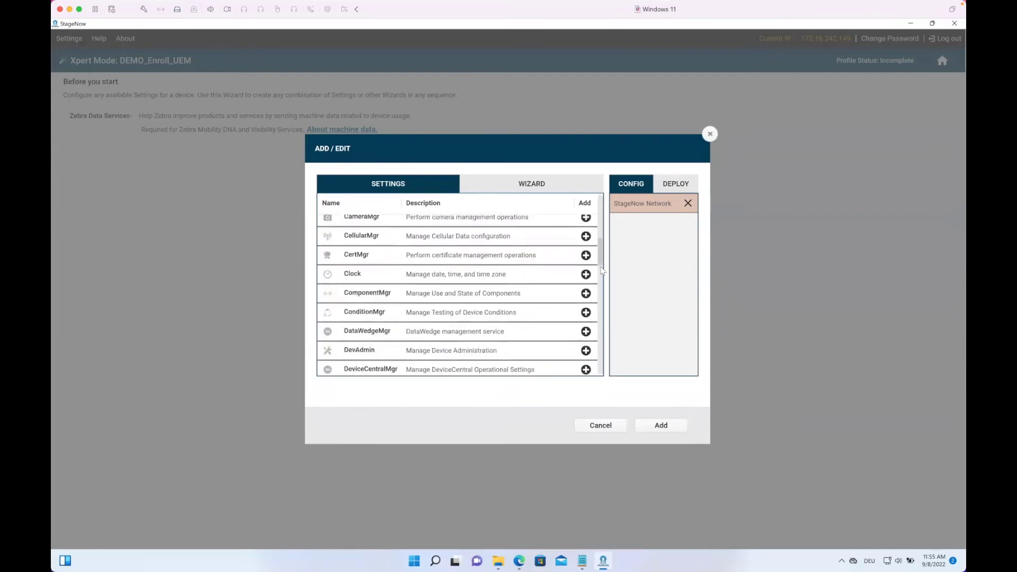
scroll(601, 273, "down", 5)
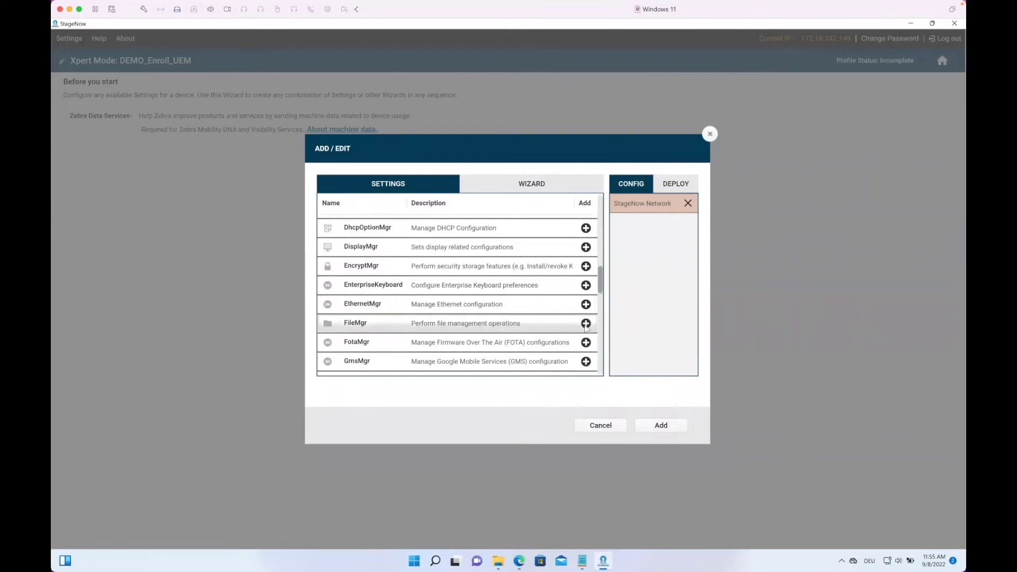
left_click(586, 324)
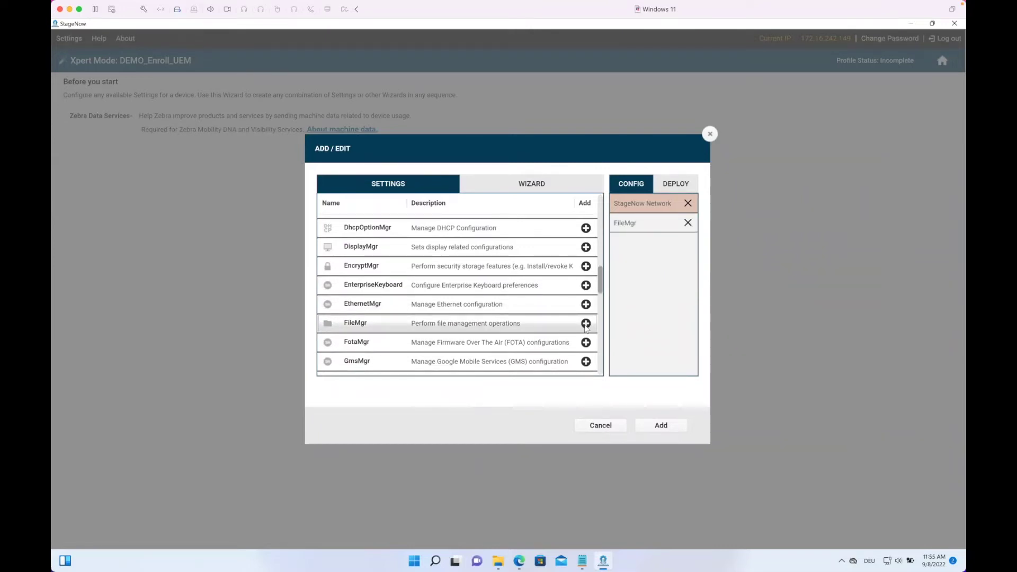
scroll(476, 289, "up", 5)
scroll(476, 289, "up", 5)
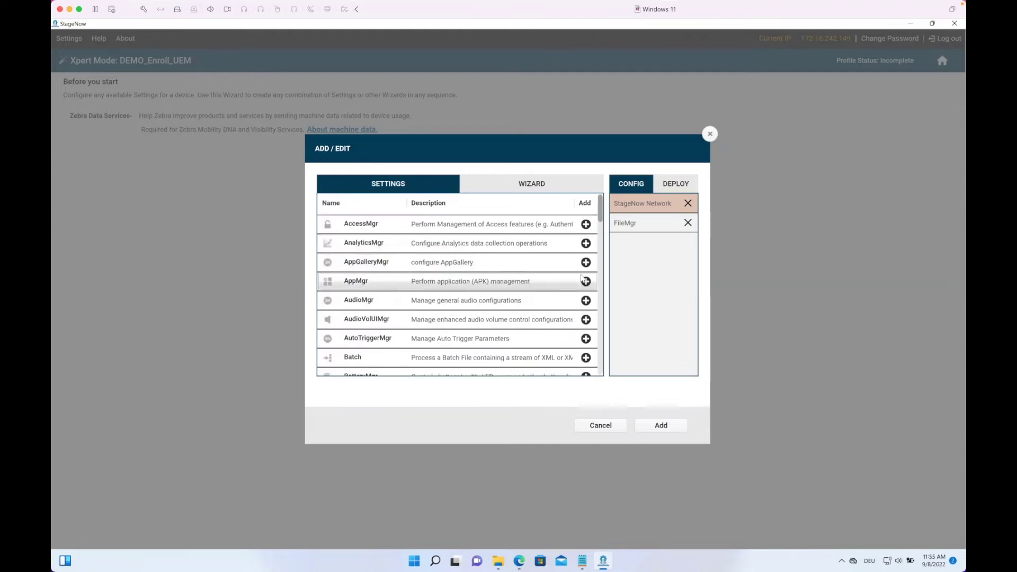
left_click(586, 282)
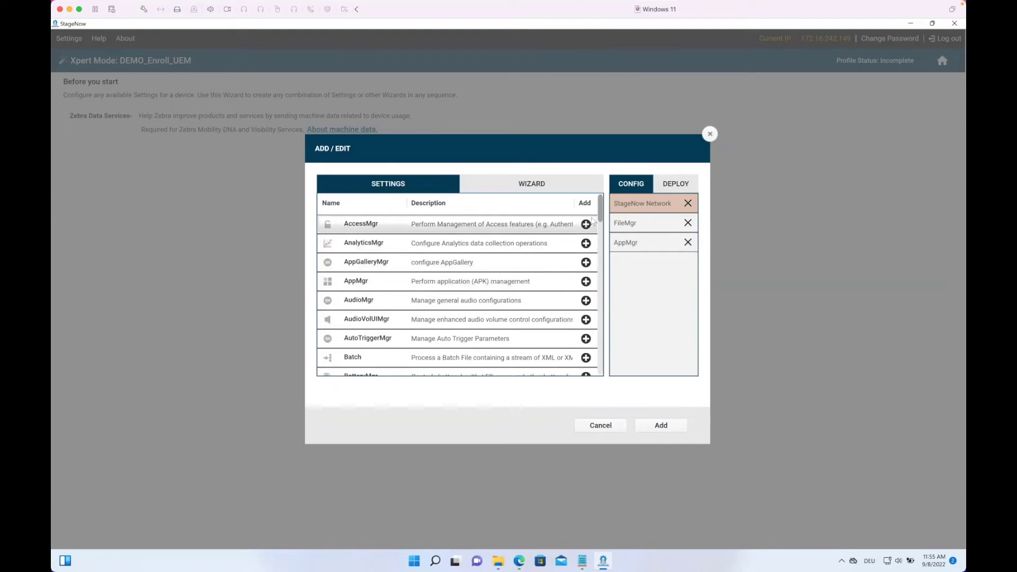
Step: Add the Intent setting and confirm the four-step config sequence
scroll(601, 224, "down", 2)
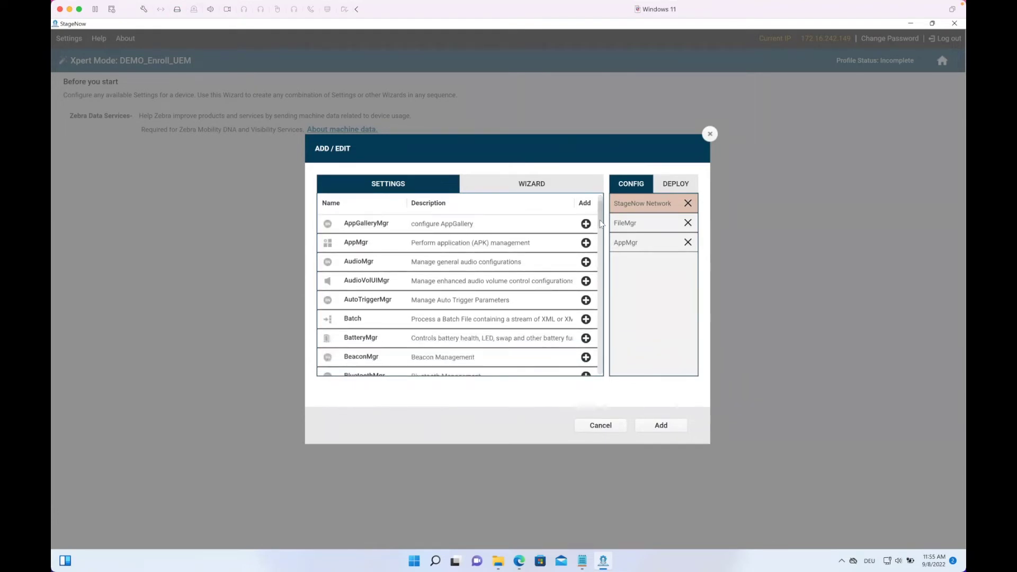
scroll(601, 225, "down", 4)
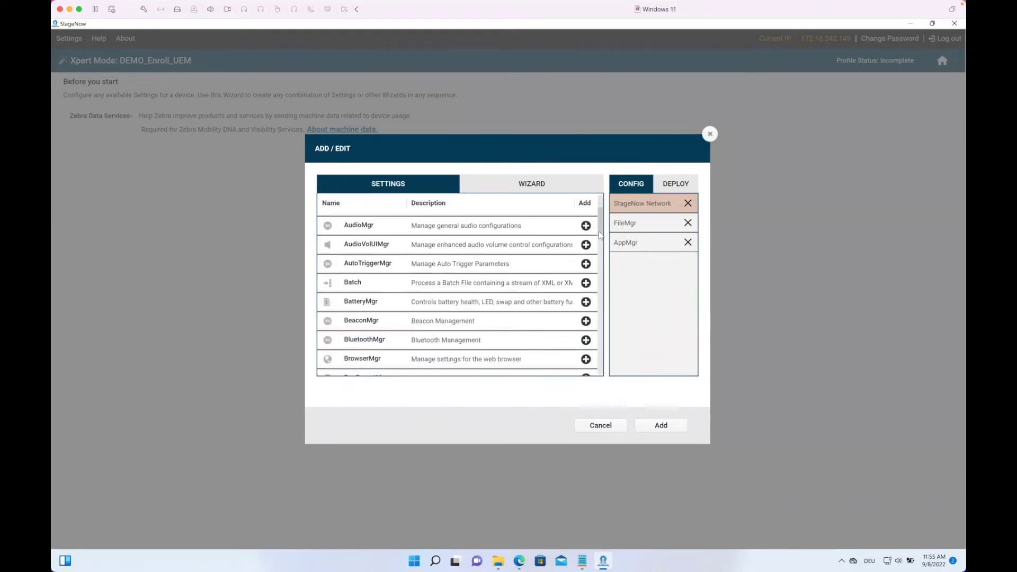
scroll(600, 243, "down", 3)
scroll(599, 249, "down", 2)
scroll(598, 254, "down", 7)
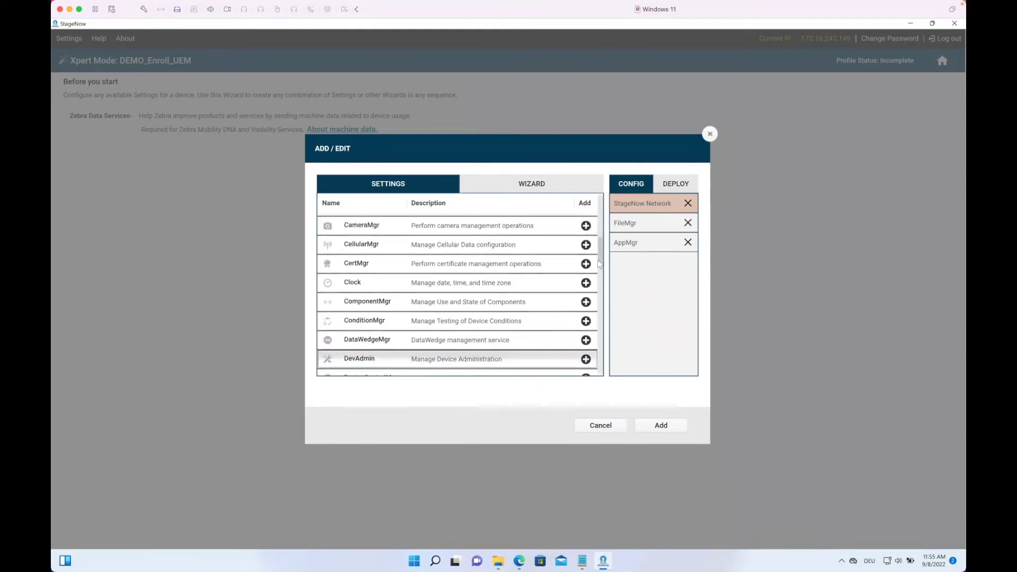
scroll(600, 273, "down", 3)
scroll(601, 283, "down", 3)
scroll(601, 290, "down", 5)
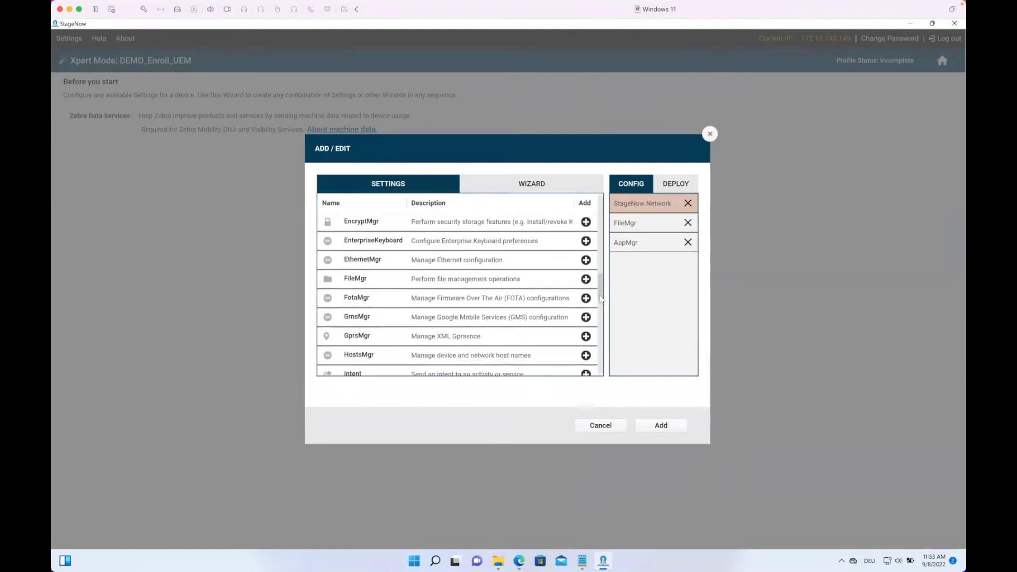
scroll(600, 303, "down", 1)
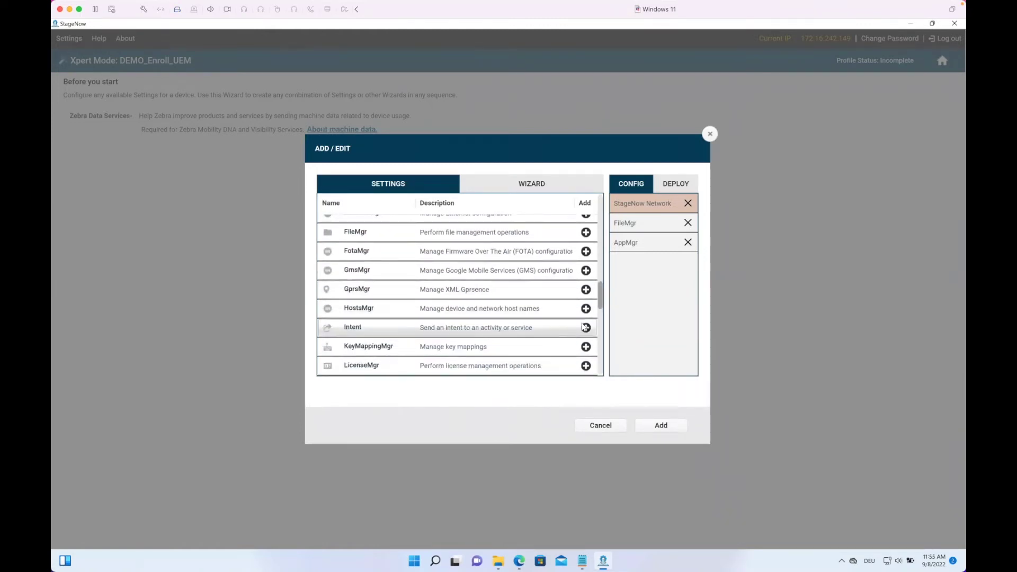
left_click(586, 328)
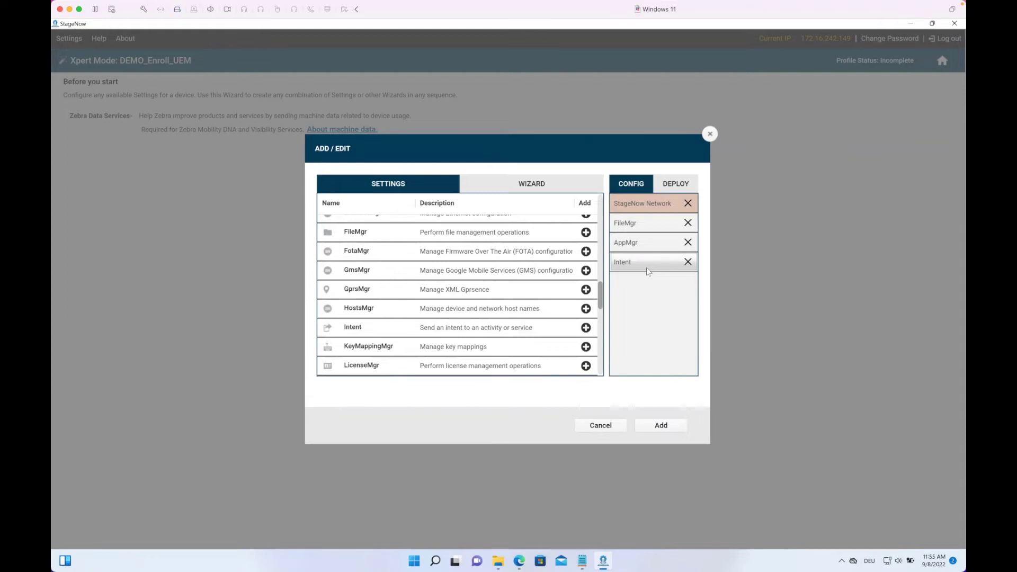
left_click(662, 426)
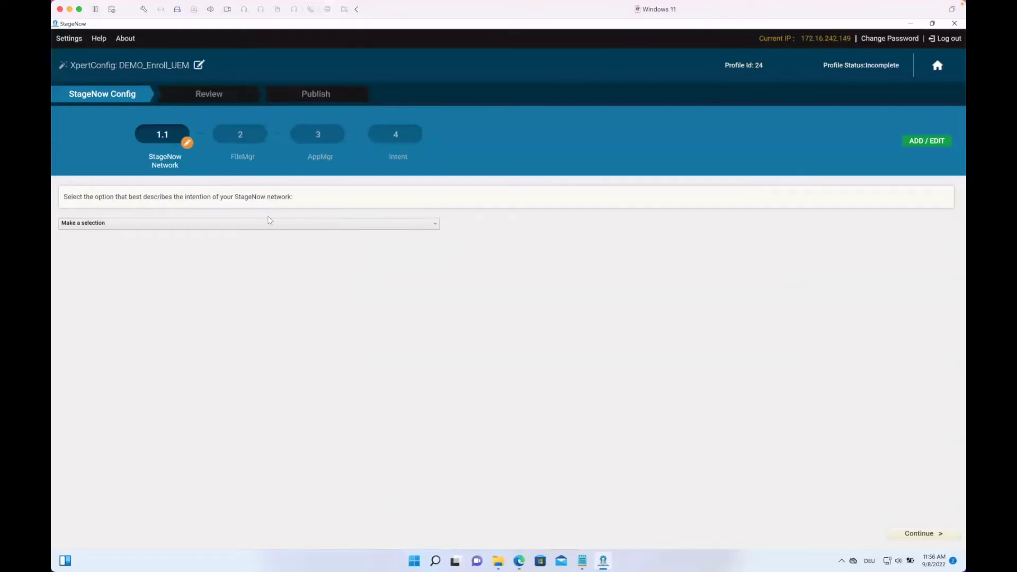
Step: Choose staging for devices not connected to a network, with Wi-Fi as network type
left_click(257, 227)
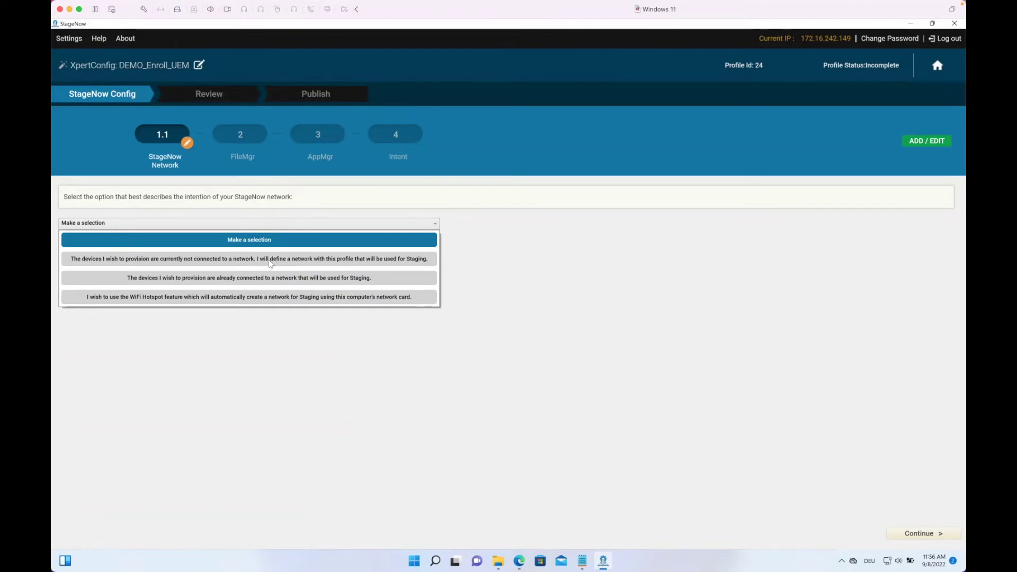
left_click(268, 259)
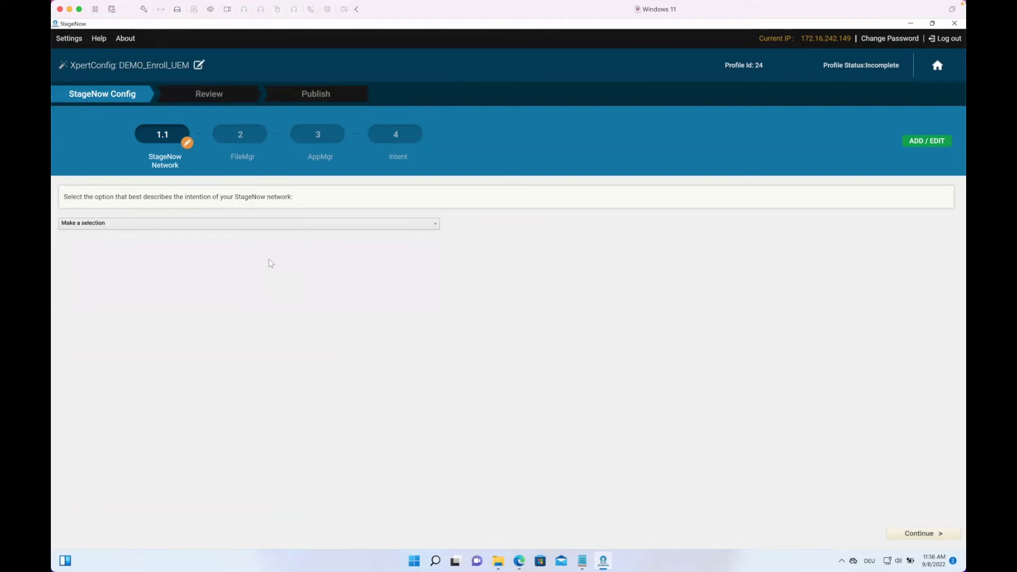
left_click(155, 227)
left_click(147, 259)
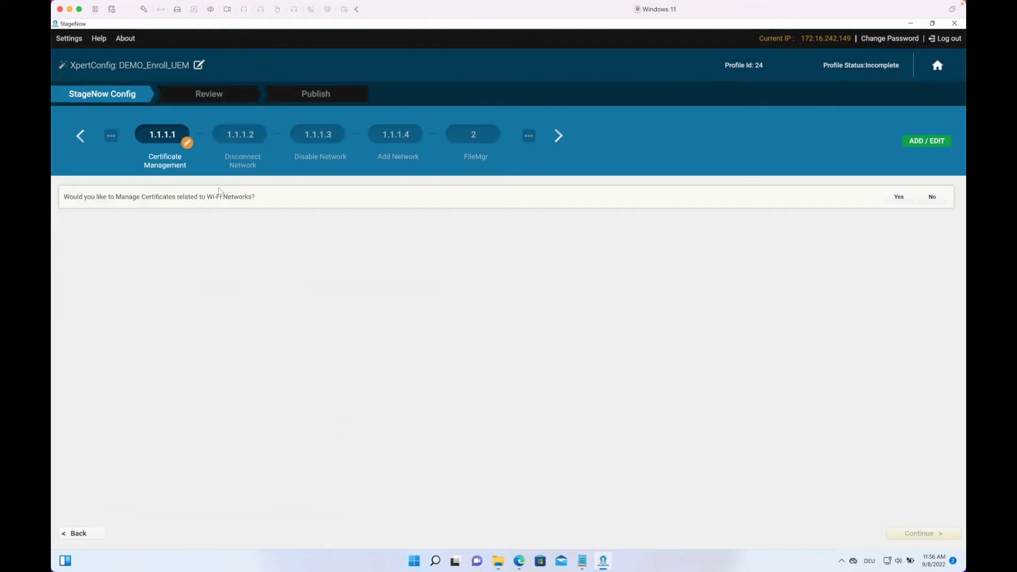
Step: Answer No to Certificate Management, Disconnect Network and Disable Network
left_click(933, 199)
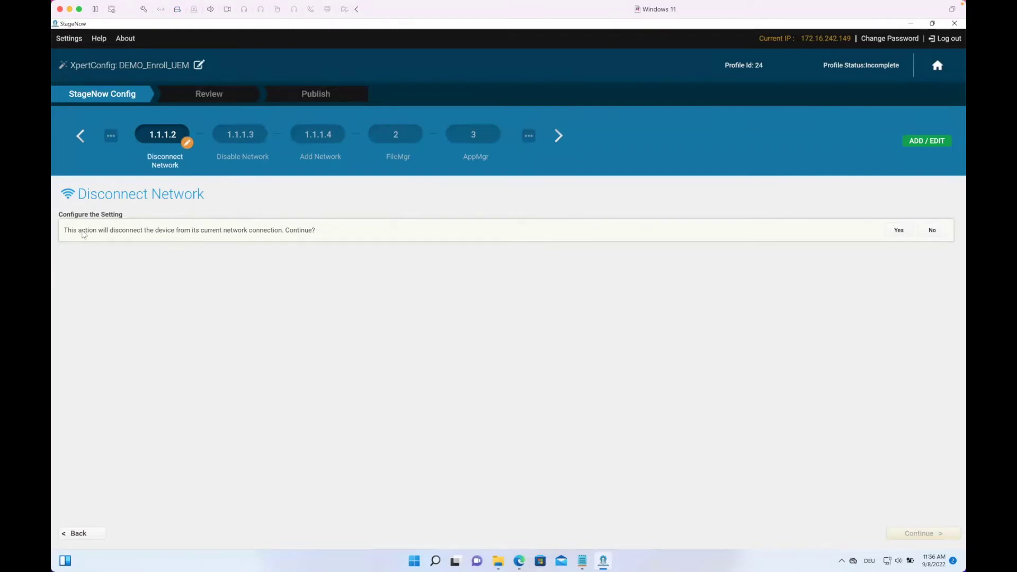
left_click(932, 231)
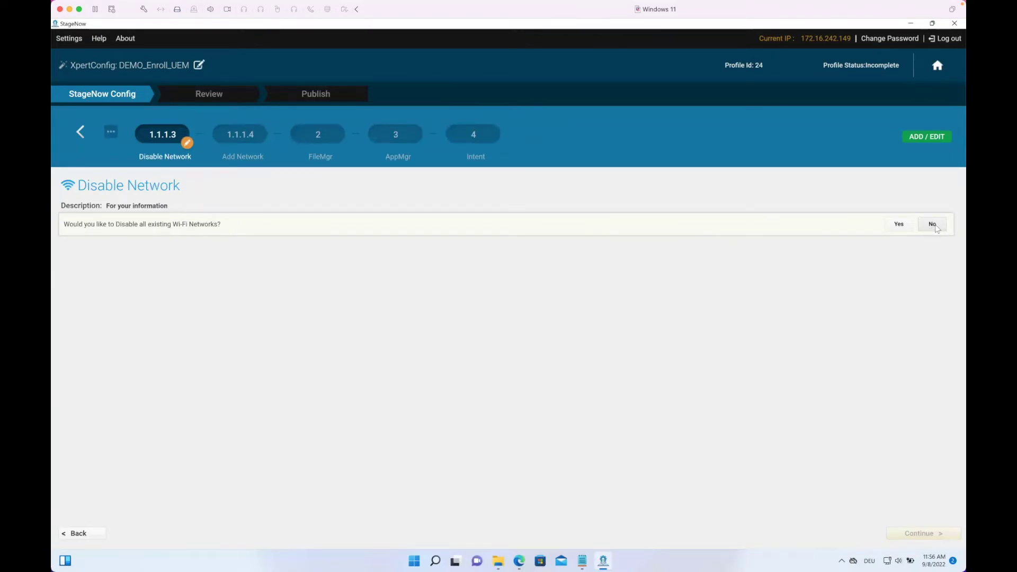
left_click(933, 227)
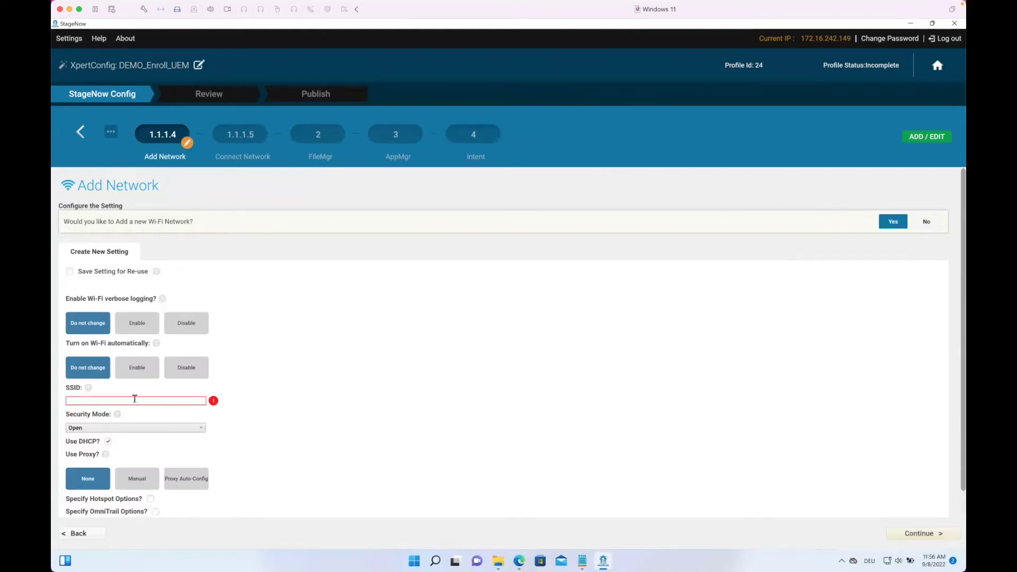
Step: Set SSID myWifi with Personal security, WPA/WPA2 mode and TKIP encryption
left_click(135, 399)
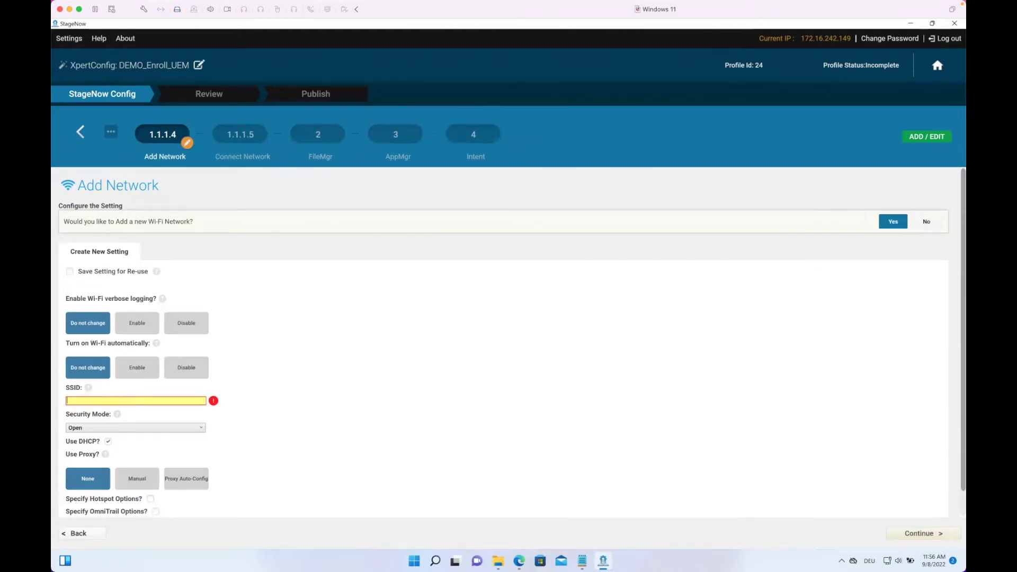
type("myWifi")
left_click(187, 428)
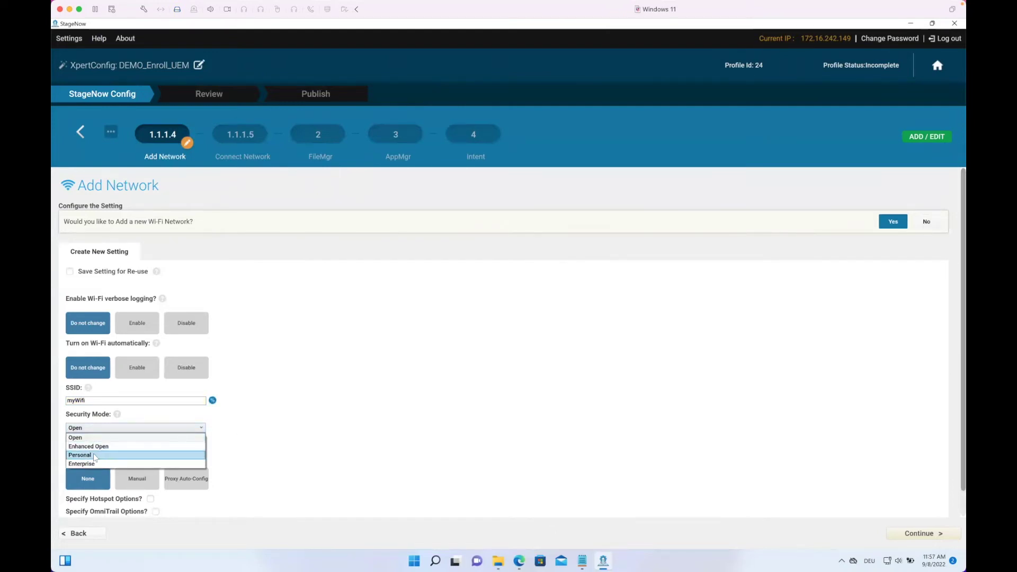
left_click(96, 456)
left_click(96, 455)
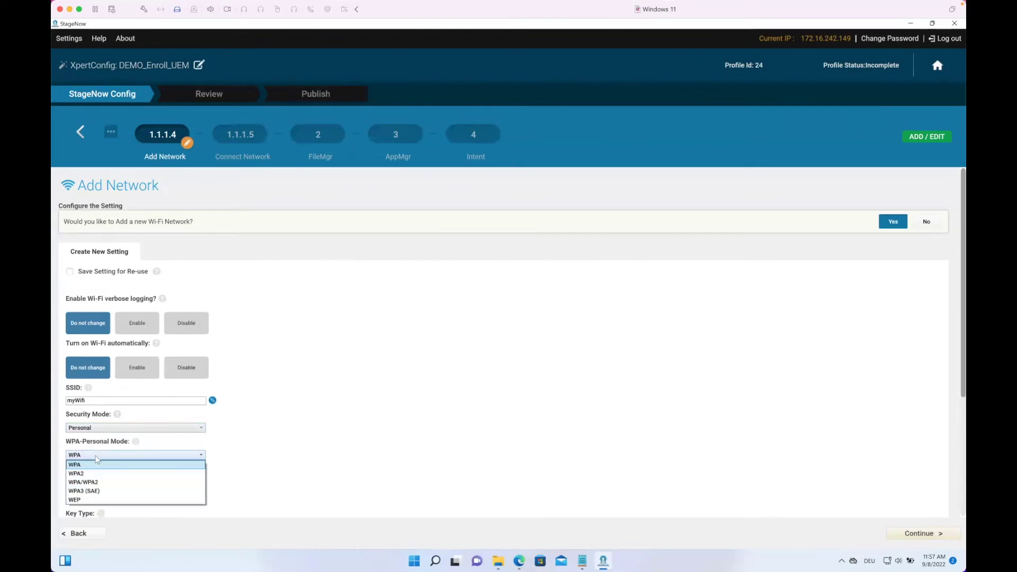
left_click(86, 482)
left_click(85, 483)
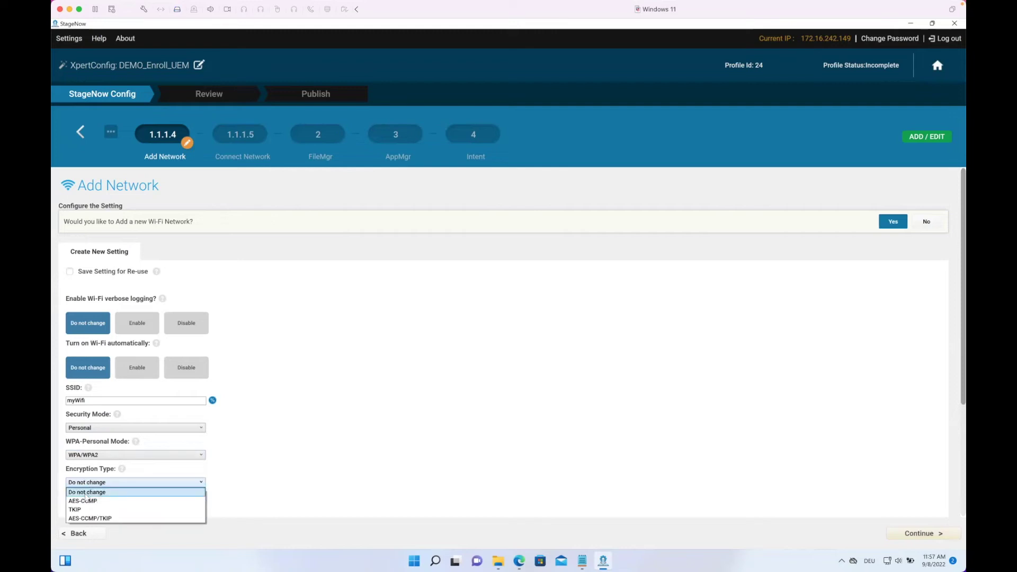
left_click(76, 509)
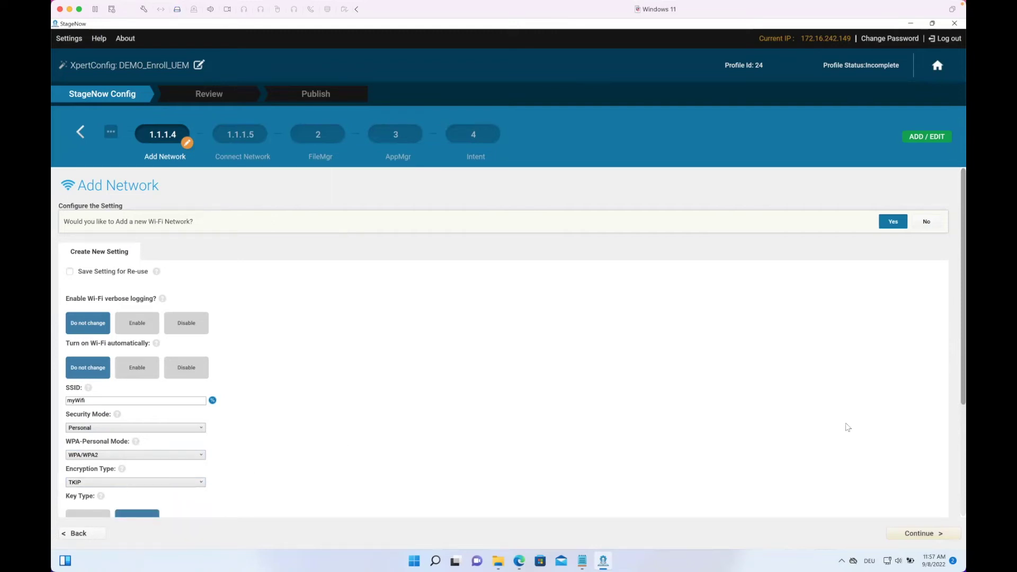
Step: Enter the Wi-Fi passphrase for the myWifi network
scroll(952, 405, "down", 3)
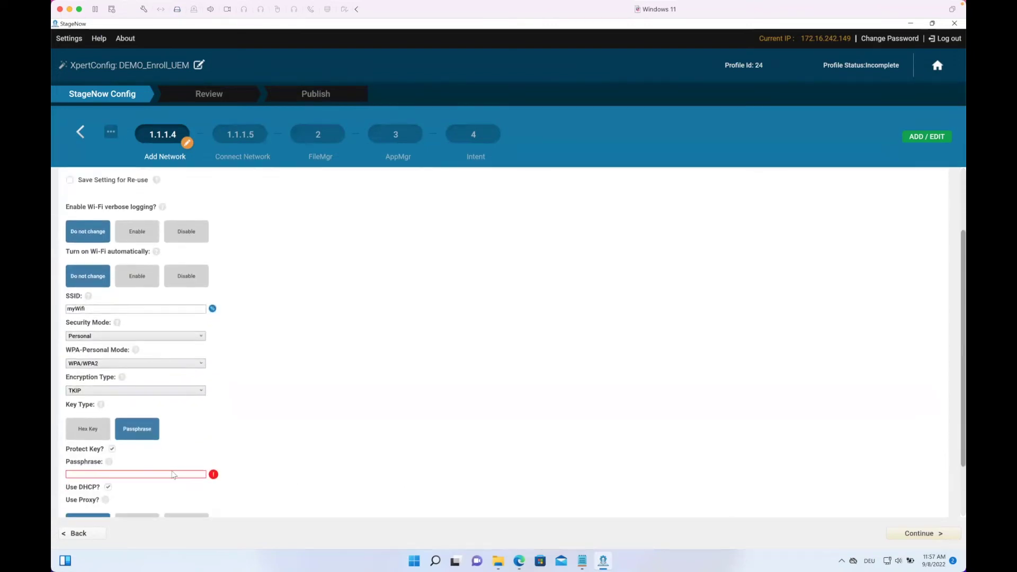
left_click(169, 474)
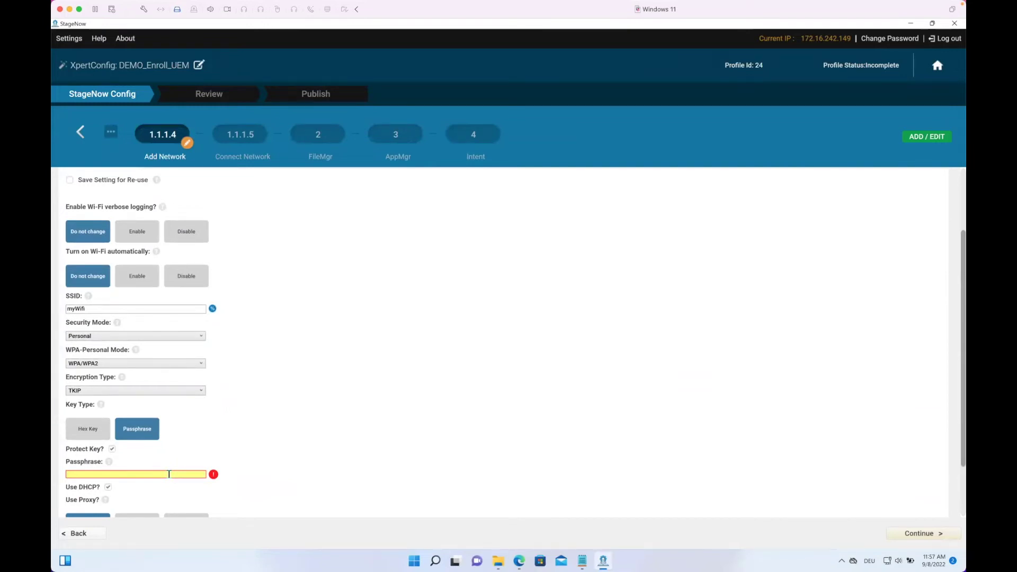
type("12345678901234")
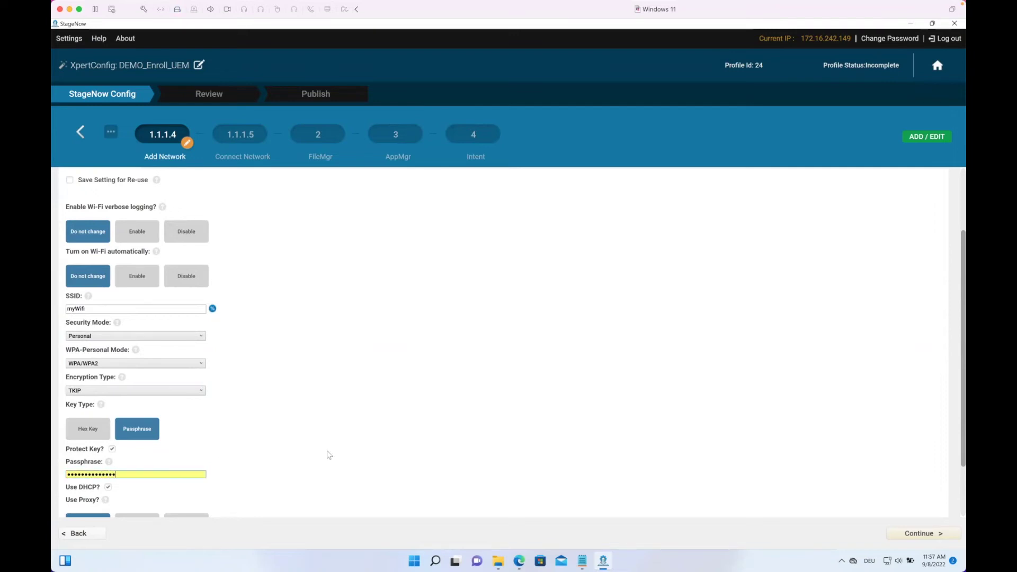
left_click(331, 456)
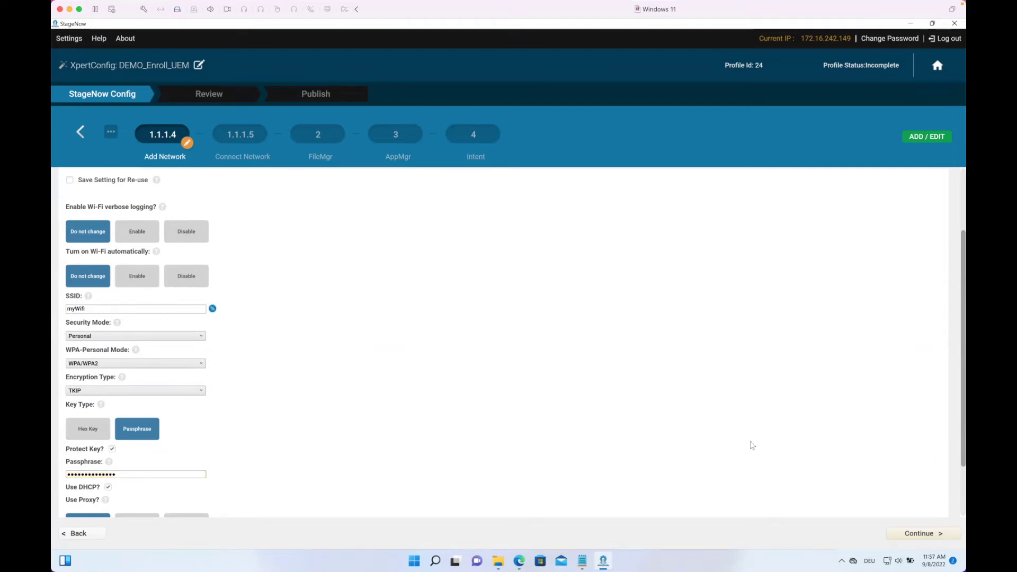
Step: Continue from Add Network to the Connect Network step prefilled with SSID myWifi
left_click(926, 529)
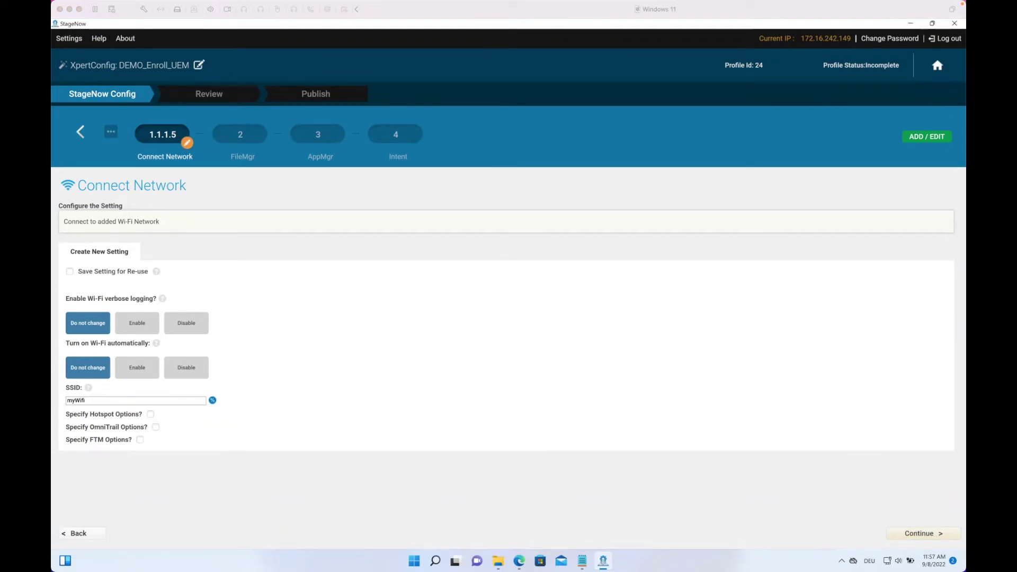
Step: Advance to the FileMgr step and enter target path /sdcard/airwatchagent.apk
left_click(914, 535)
left_click(896, 532)
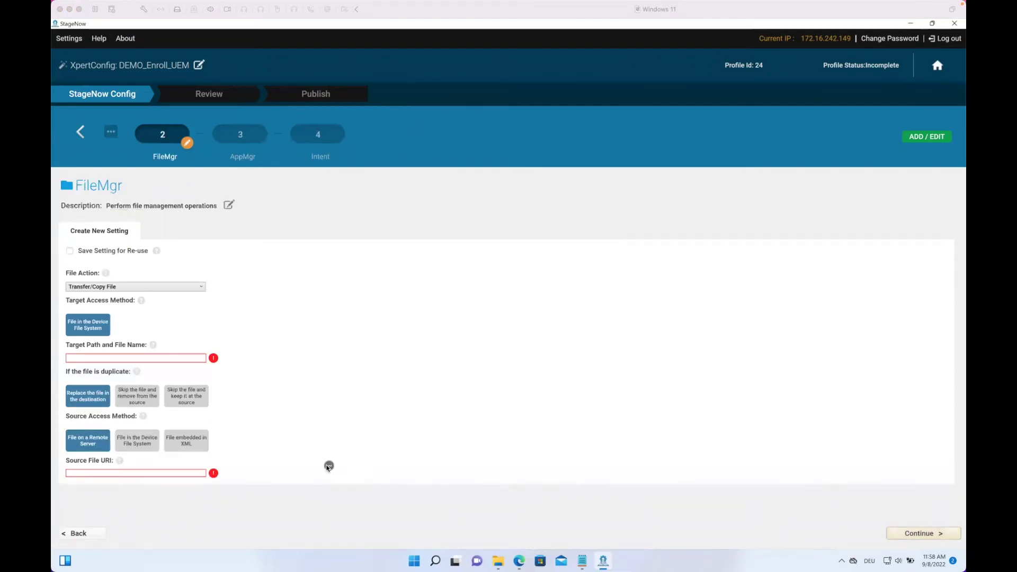
left_click(157, 356)
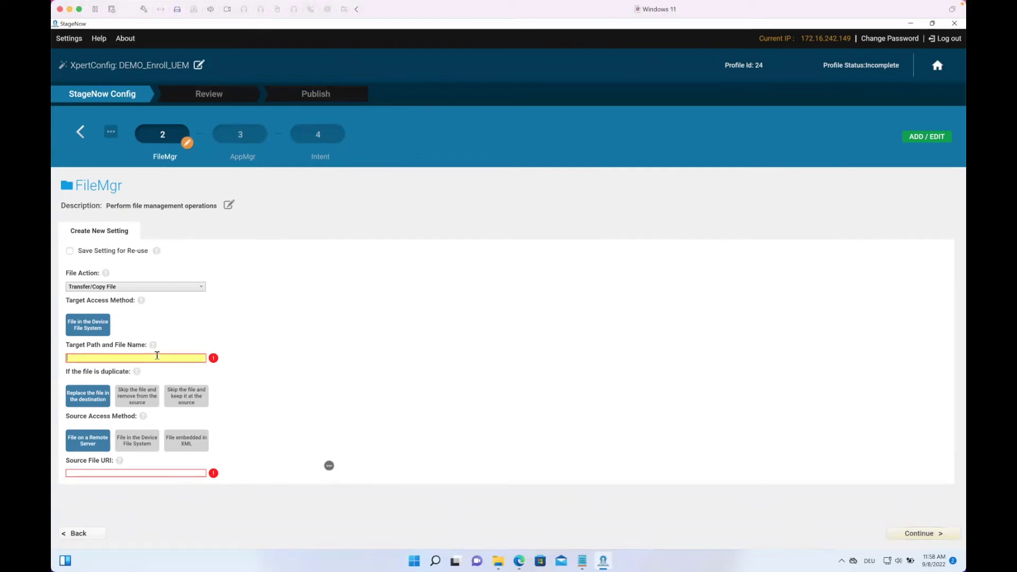
type("/sdcard/")
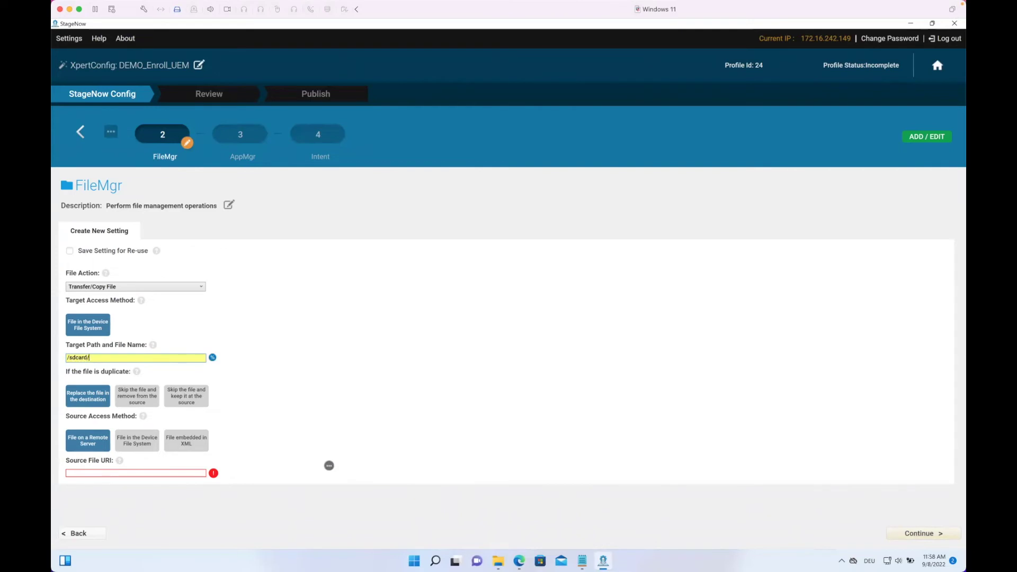
type("airwatchagent.apk")
Step: Set the FileMgr source to an external staging server and paste the agent download URL
left_click(329, 466)
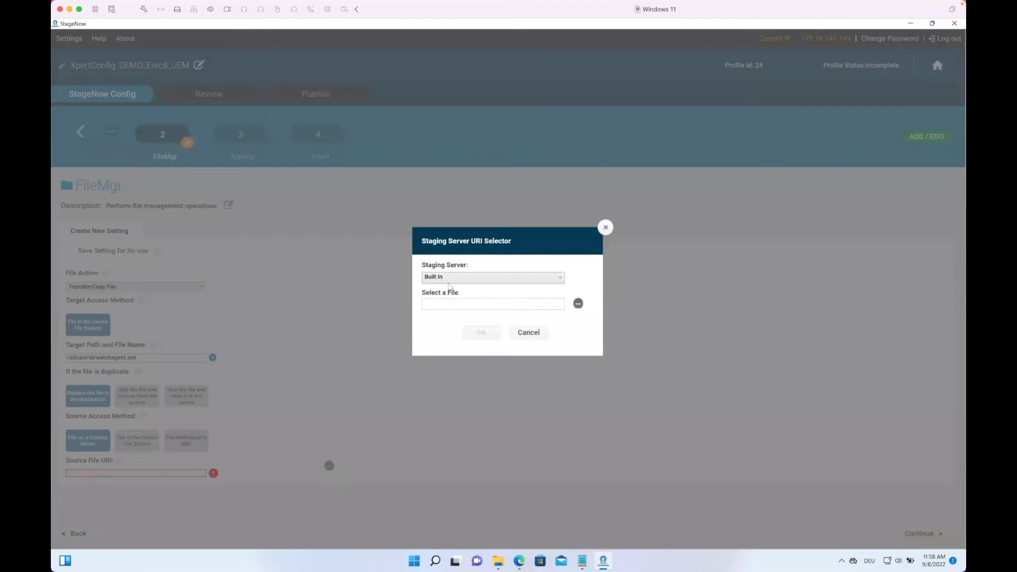
left_click(446, 280)
left_click(436, 298)
left_click(433, 303)
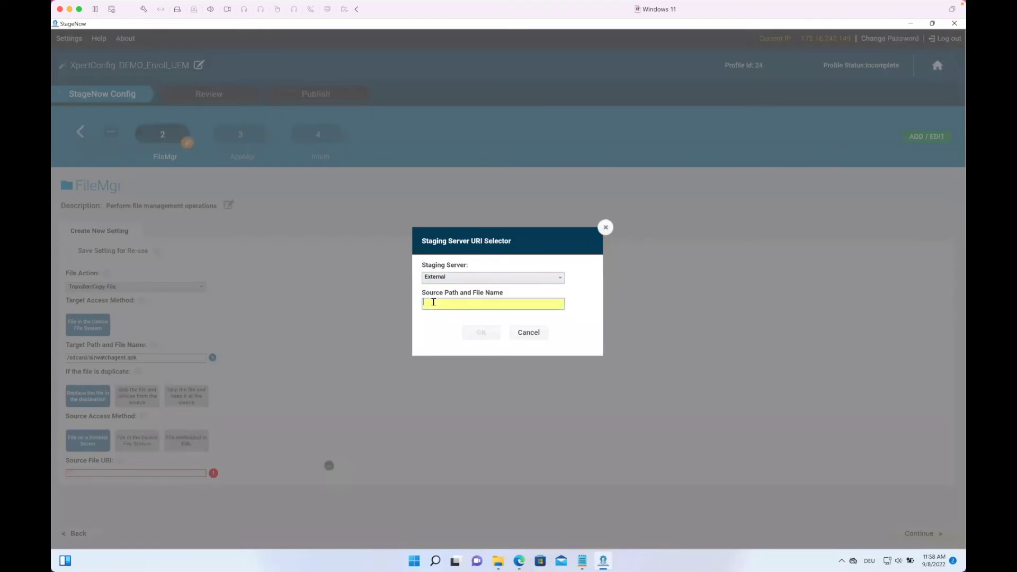
key("ctrl+v")
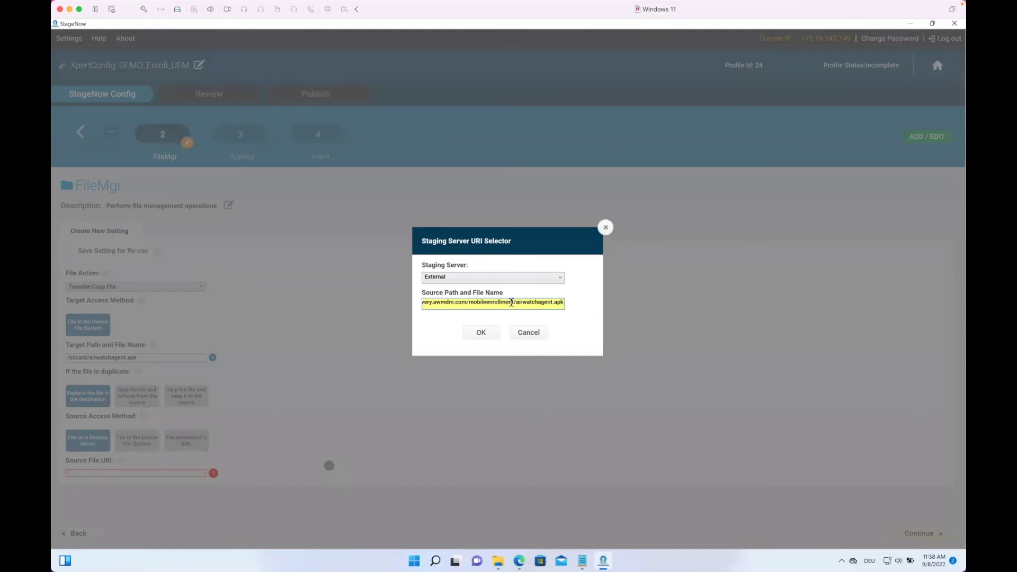
left_click_drag(514, 302, 414, 305)
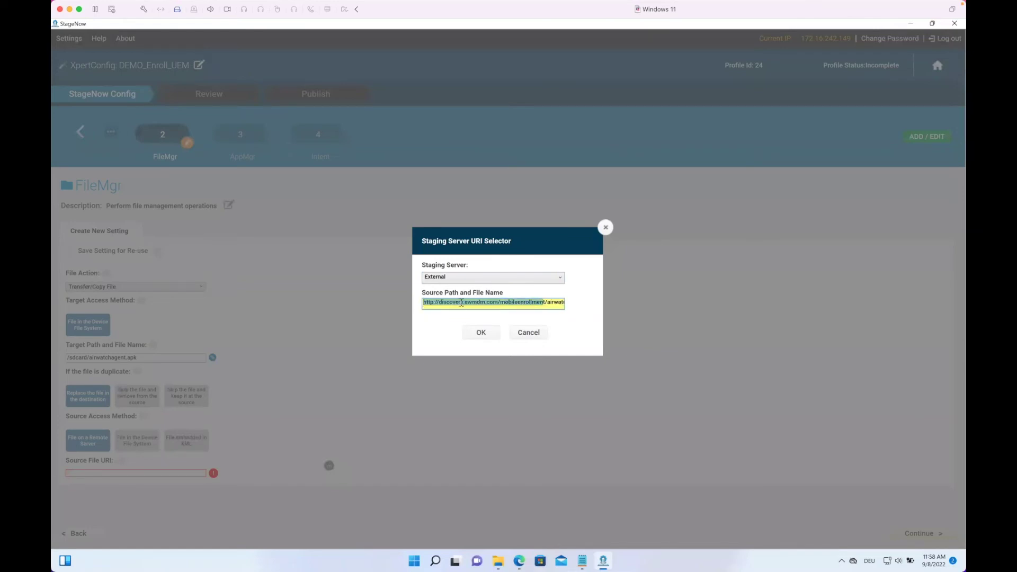
left_click(462, 307)
left_click(492, 334)
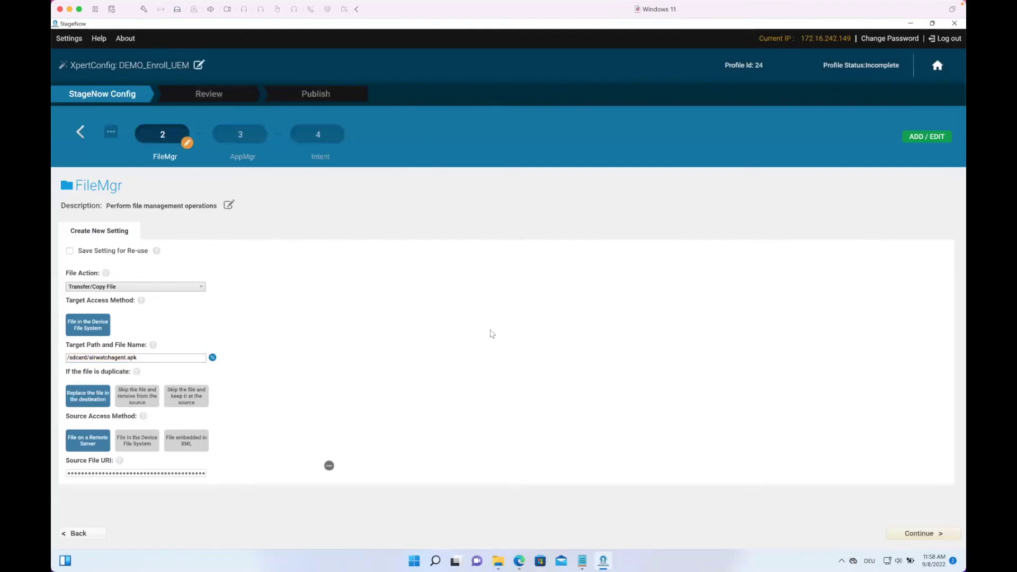
Step: Set the FileMgr target path and file name to /sdcard/airwatchagent.apk
double_click(123, 358)
left_click_drag(147, 357, 63, 357)
key("ctrl+c")
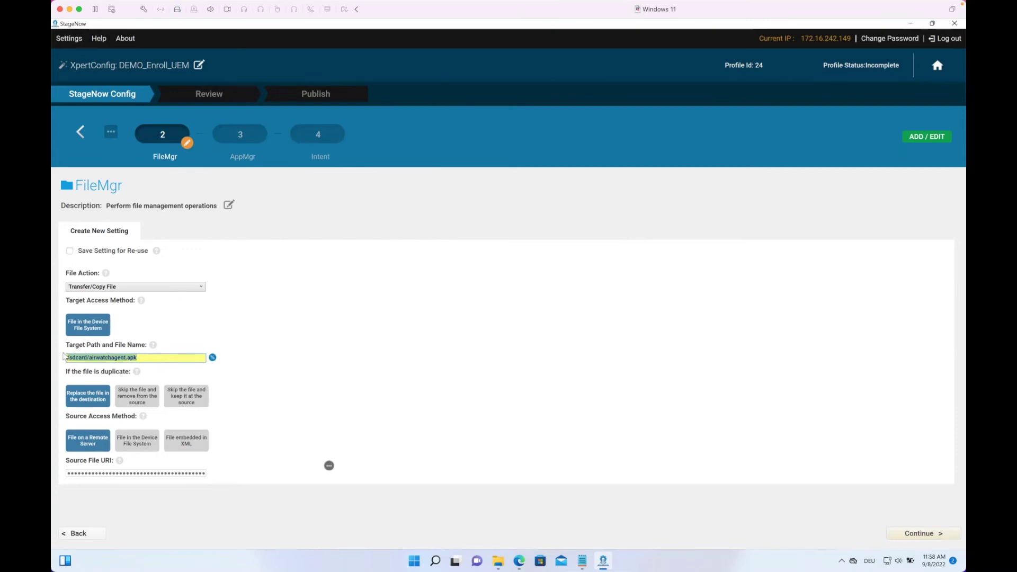
left_click(348, 347)
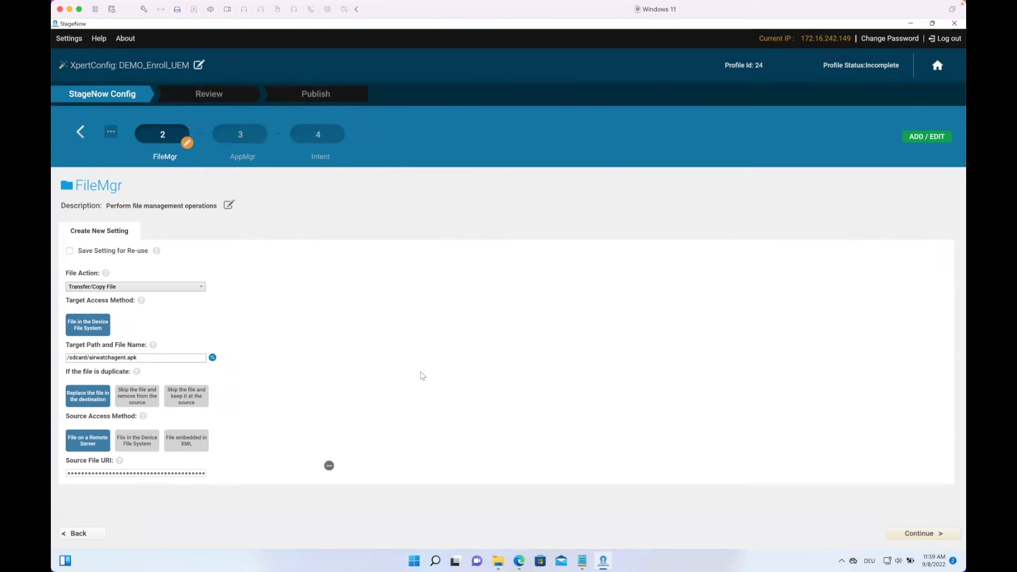
Step: Set the AppMgr Application Action to Install with APK path /sdcard/airwatchagent.apk
left_click(906, 533)
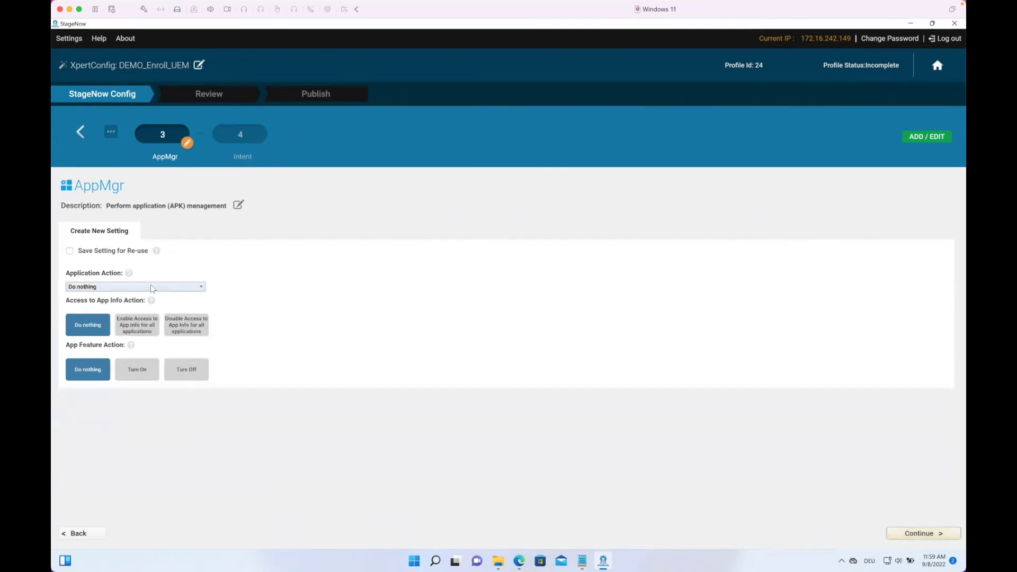
left_click(151, 286)
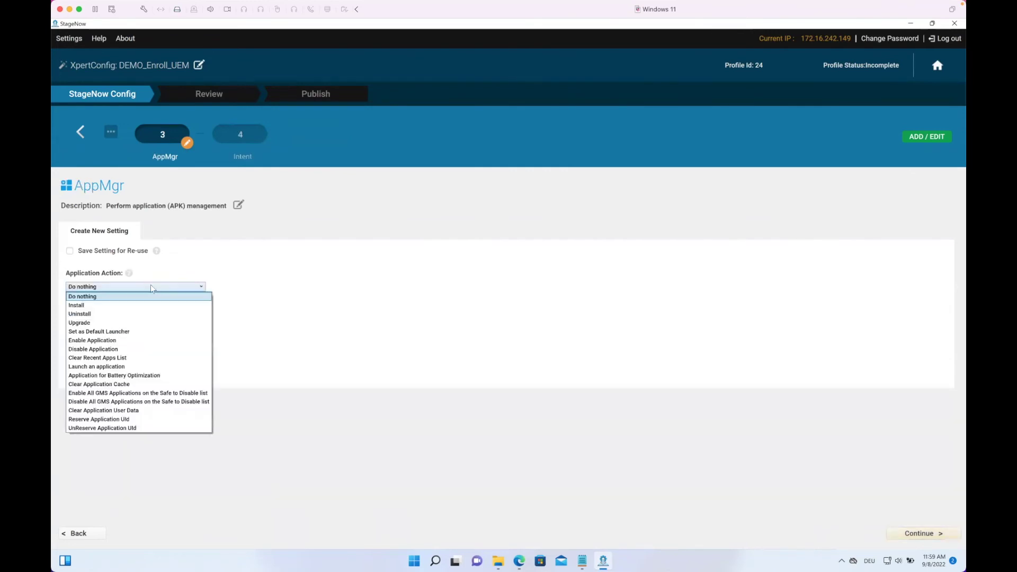
left_click(88, 306)
left_click(82, 313)
key("ctrl+v")
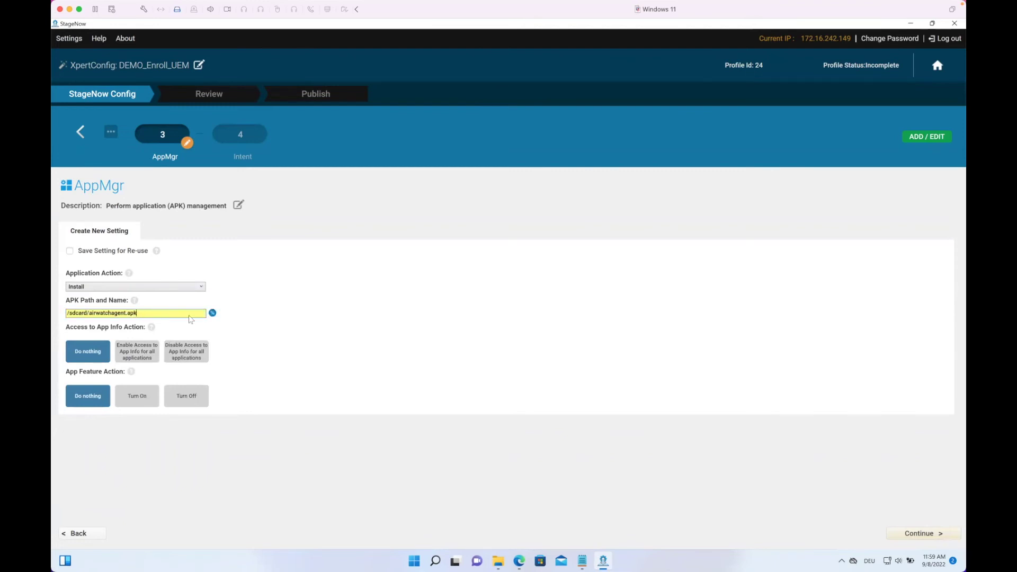
left_click(362, 307)
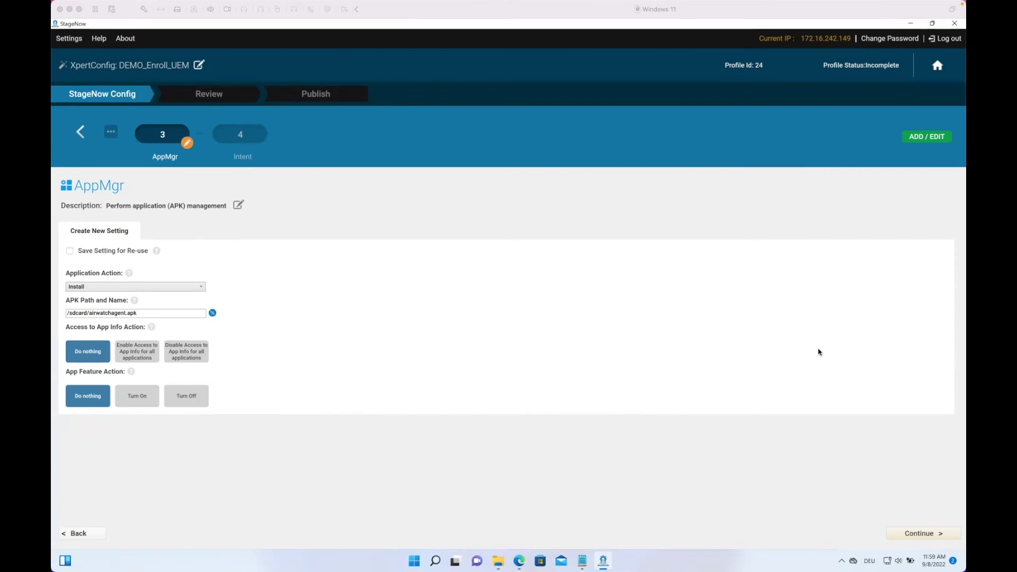
left_click(763, 332)
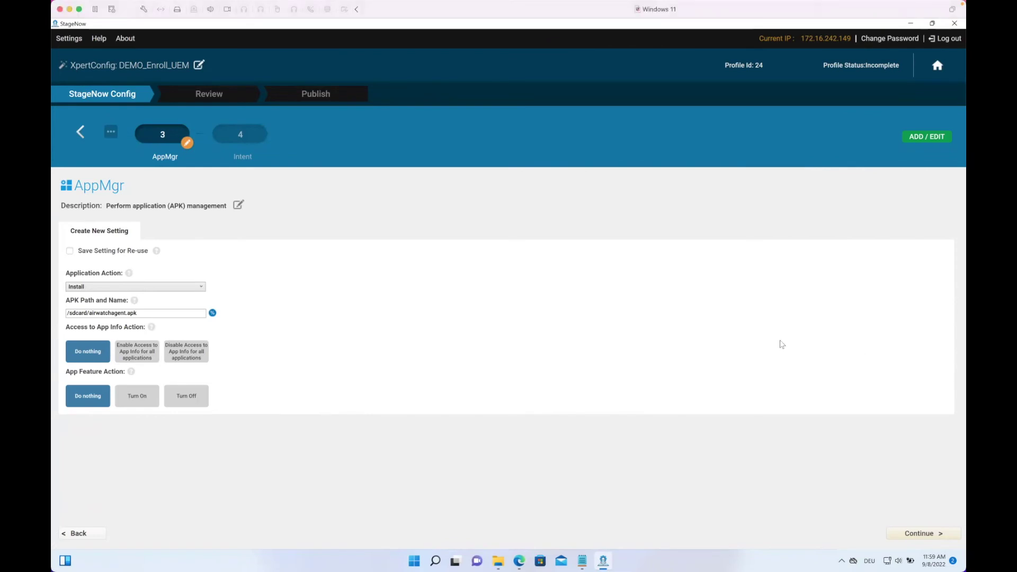
Step: Set the Intent to Enroll a Device Owner for com.airwatch.androidagent, class com.airwatch.agent.DeviceAdministratorReceiver
left_click(924, 531)
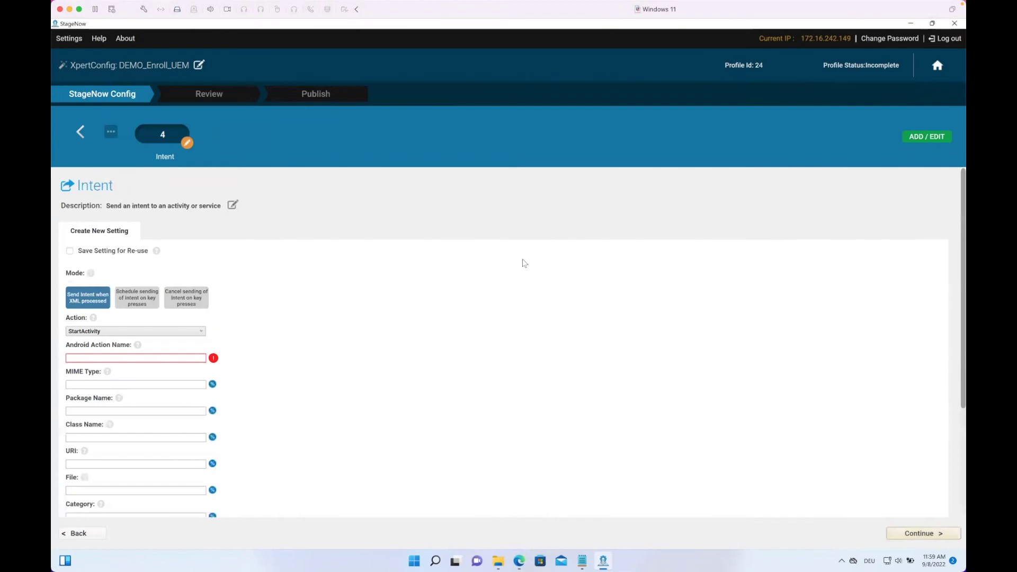
left_click(88, 332)
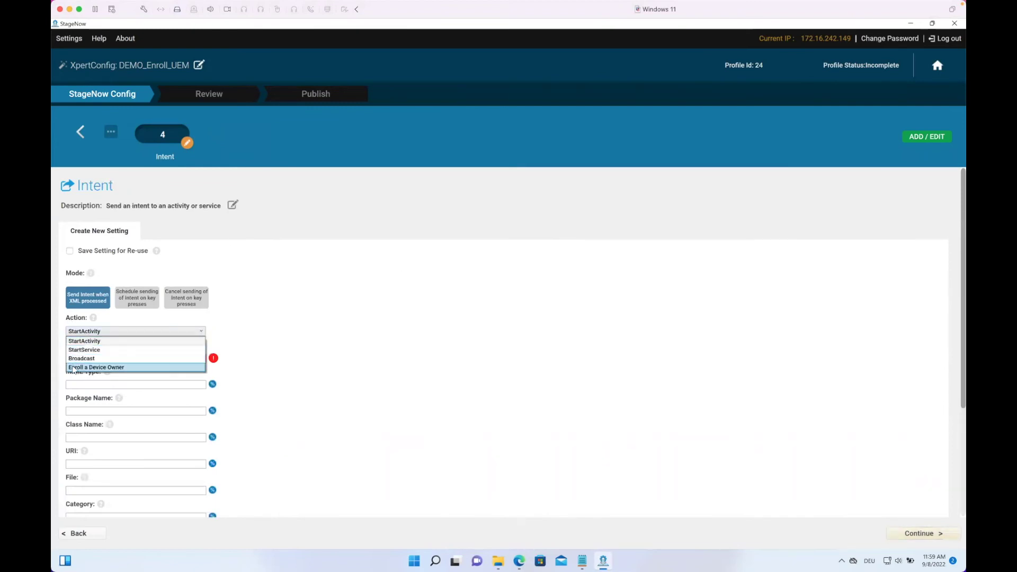
left_click(75, 368)
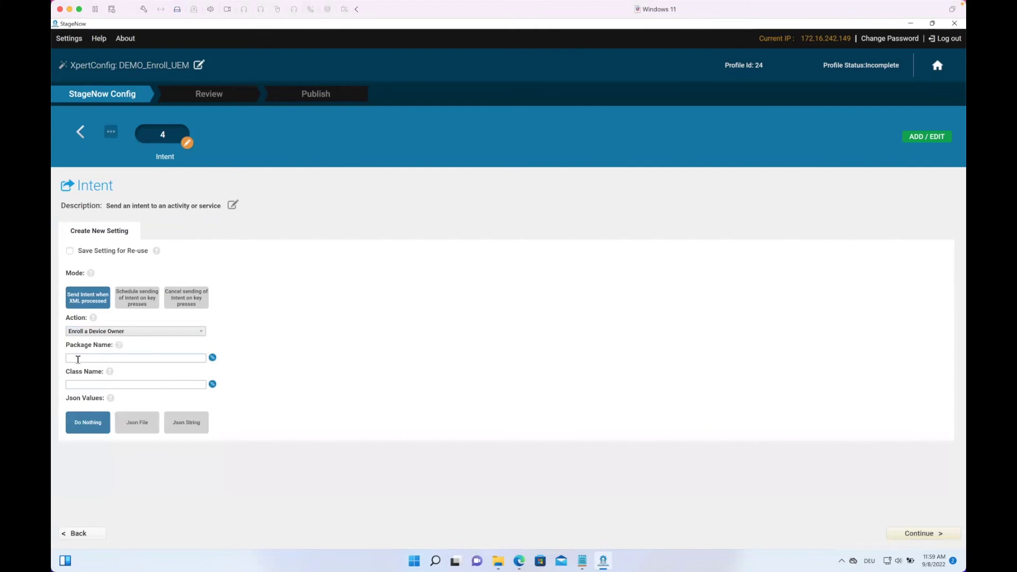
left_click(78, 360)
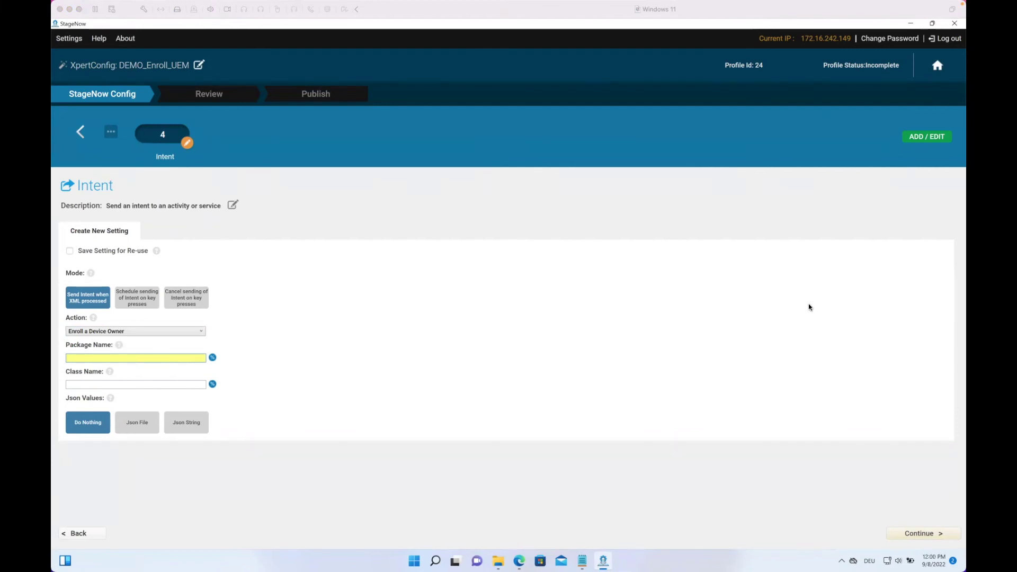
left_click(141, 359)
type("com.airwatch.androidagent")
left_click(186, 386)
type("com.airwatch.agent.DeviceAdministratorReceiver")
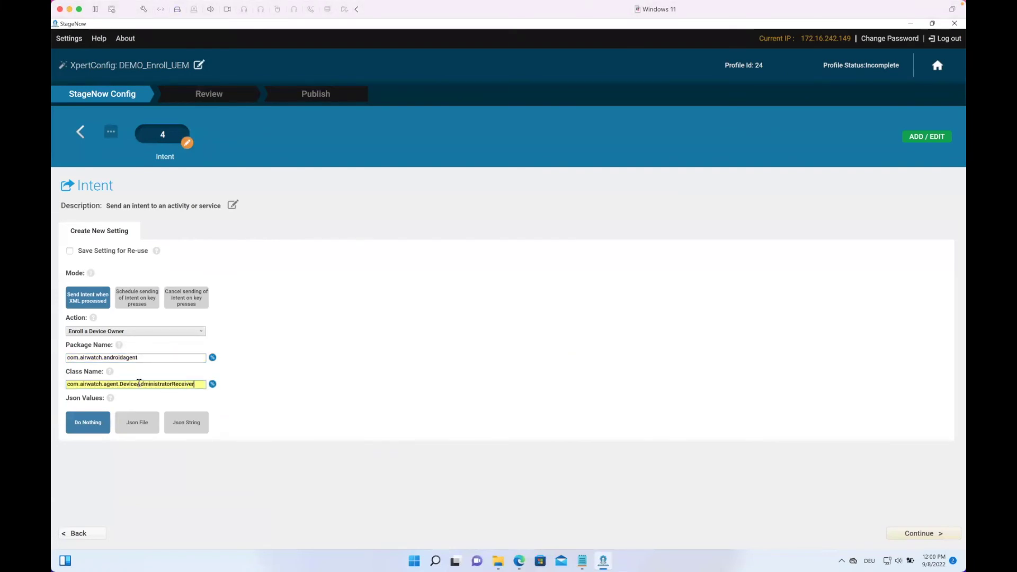
left_click(298, 369)
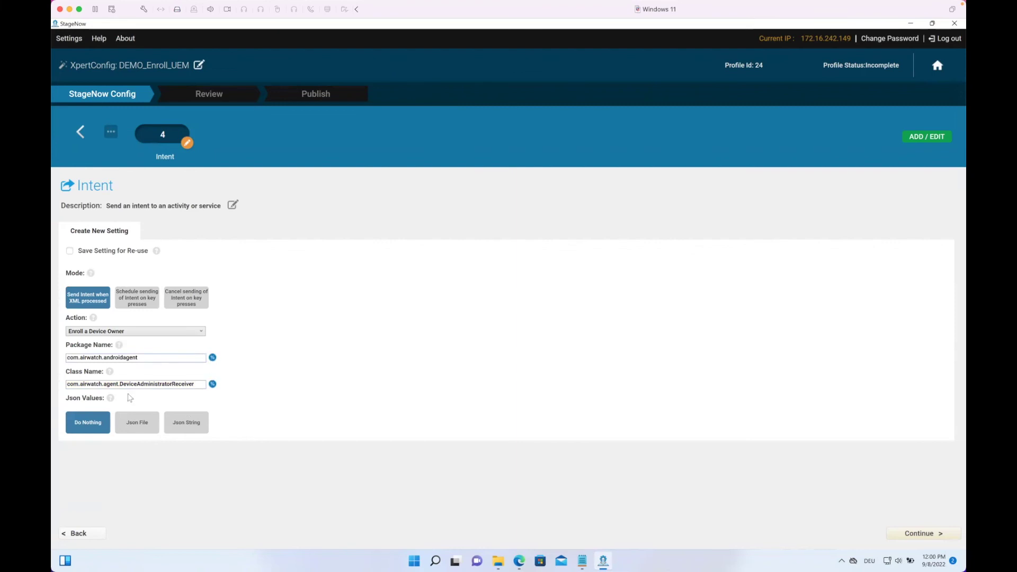
Step: Choose Json String and paste the enrollment JSON with server URL, group ID and credentials
left_click(133, 423)
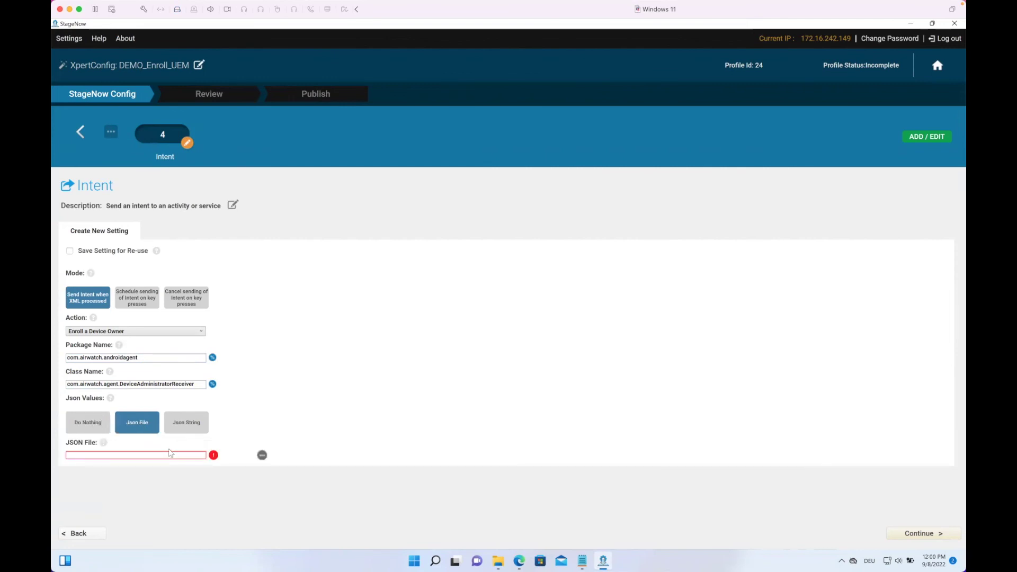
left_click(185, 423)
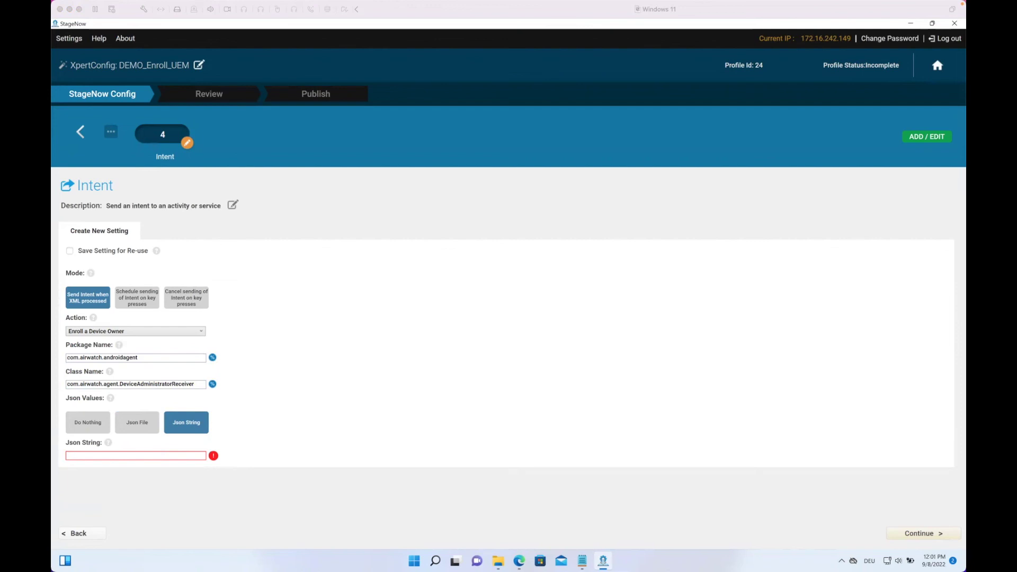
left_click(112, 455)
right_click(113, 455)
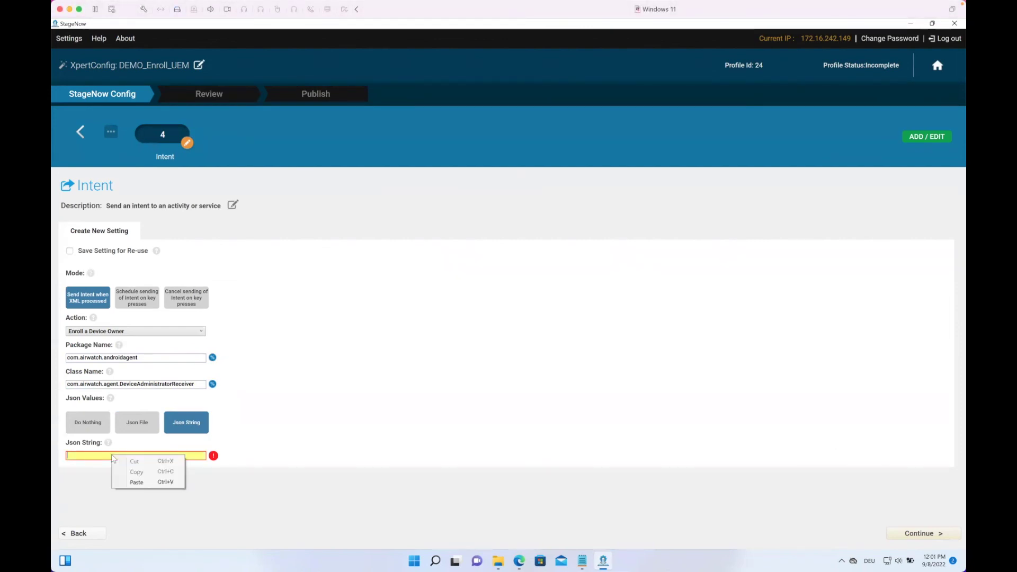
left_click(137, 482)
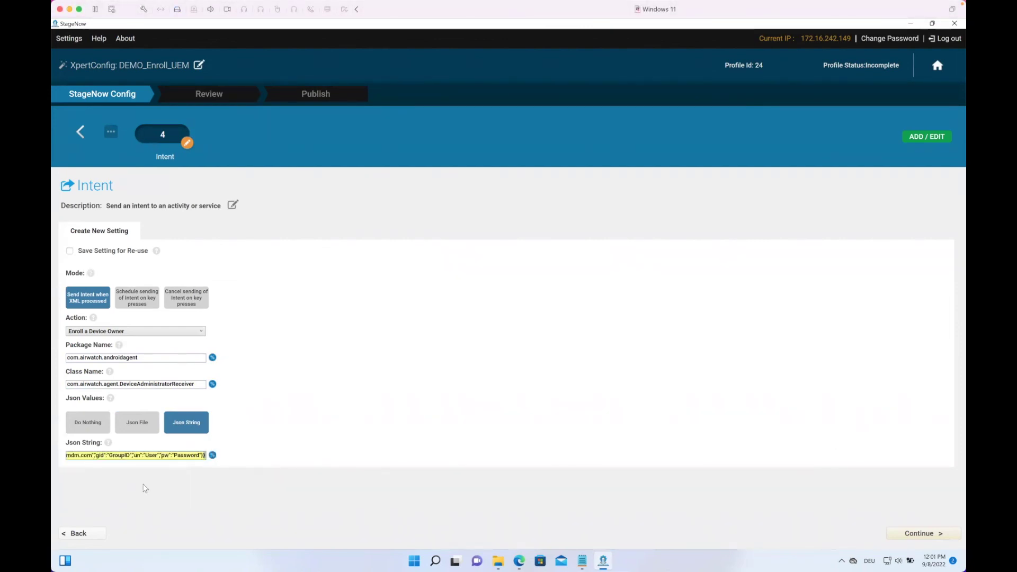
left_click_drag(80, 456, 65, 457)
left_click(144, 456)
left_click_drag(143, 456, 229, 462)
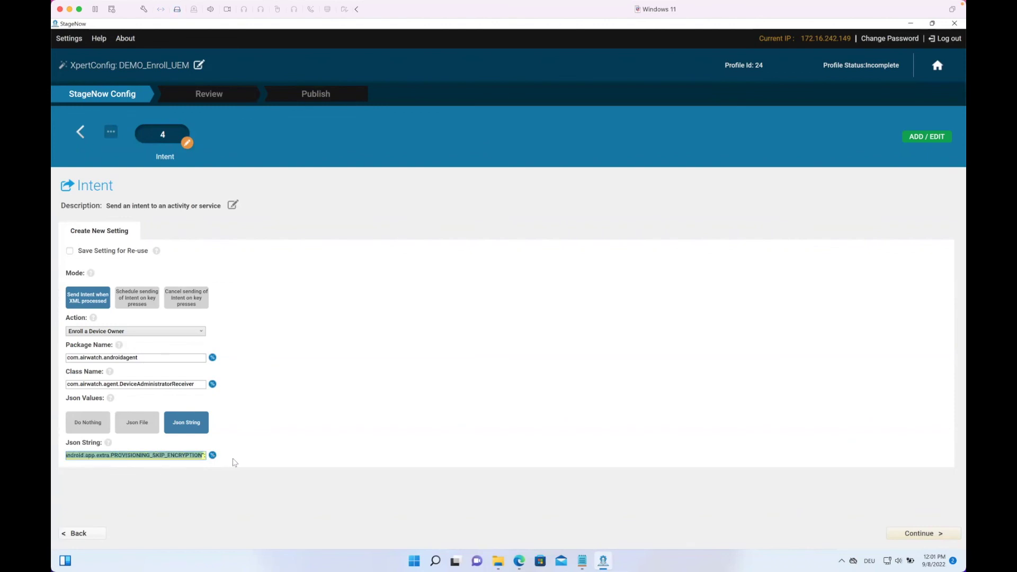
left_click(94, 455)
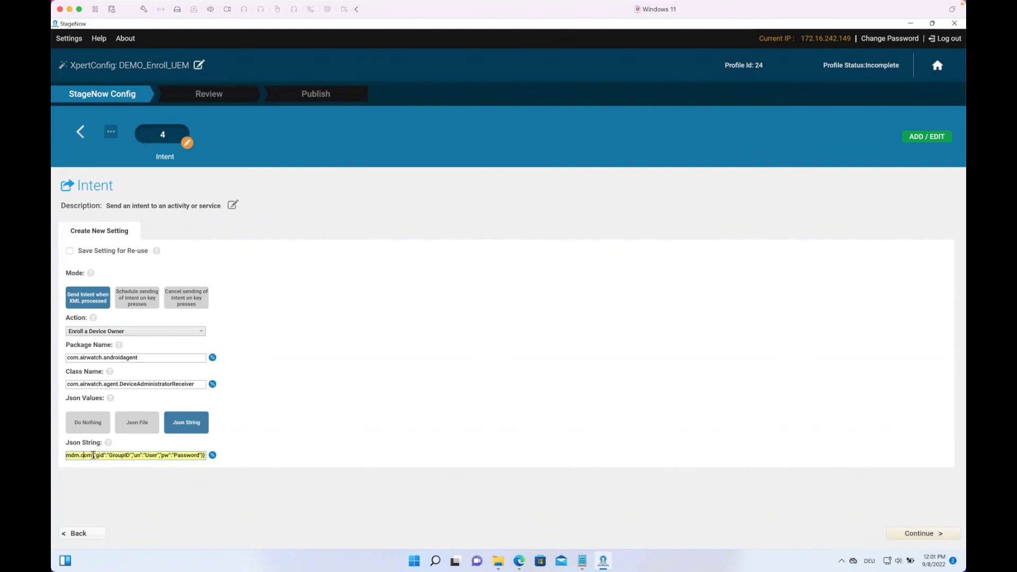
key("Left")
key("Left")
key("Left")
key("Left")
key("Left")
key("Left")
key("Left")
key("Left")
key("Left")
key("Left")
key("Left")
key("Left")
key("Left")
key("Left")
key("Left")
key("Left")
key("Left")
key("Left")
key("Left")
key("Left")
key("Left")
key("Left")
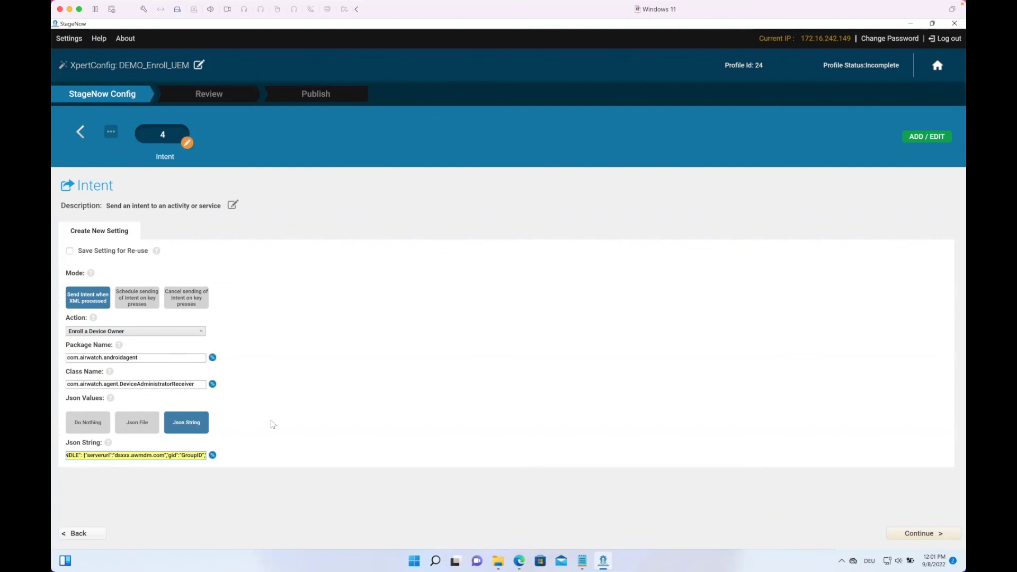
left_click(556, 374)
Step: Advance to the Review page and close the Trusted Staging popup
left_click(899, 530)
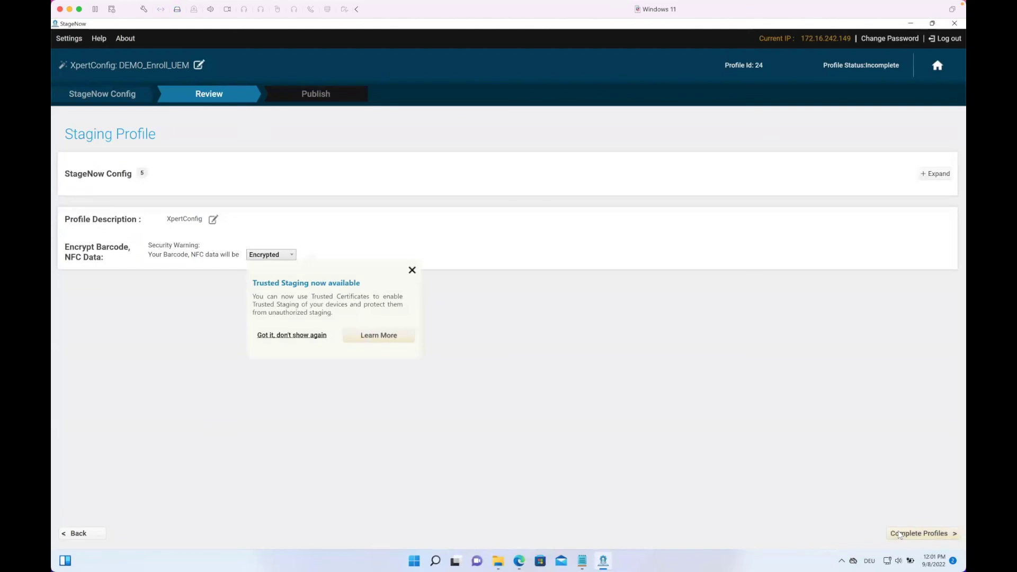
left_click(412, 270)
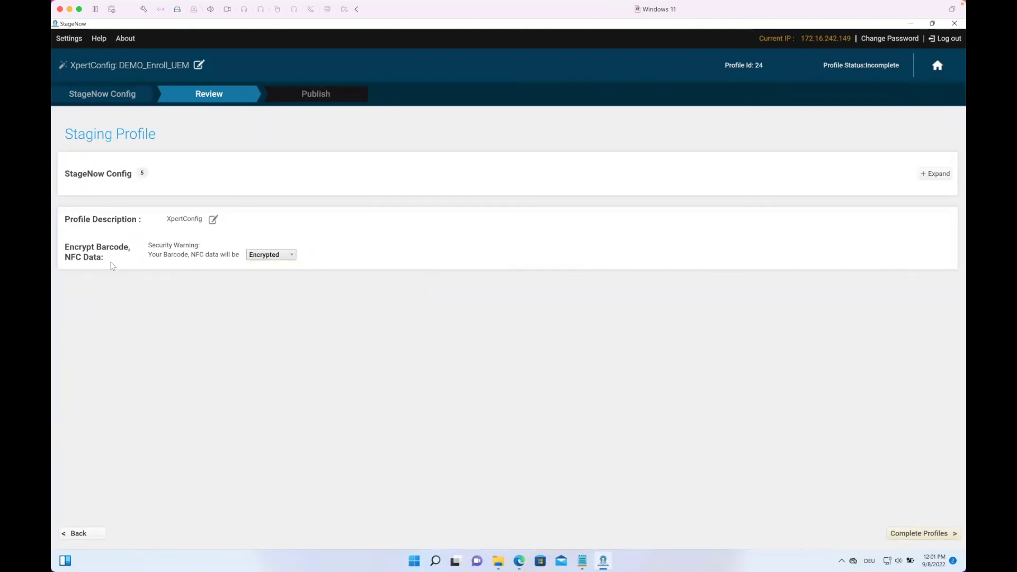
Step: Complete the DEMO_Enroll_UEM profile and tick StageNow in the PDF417 barcode row
left_click(918, 534)
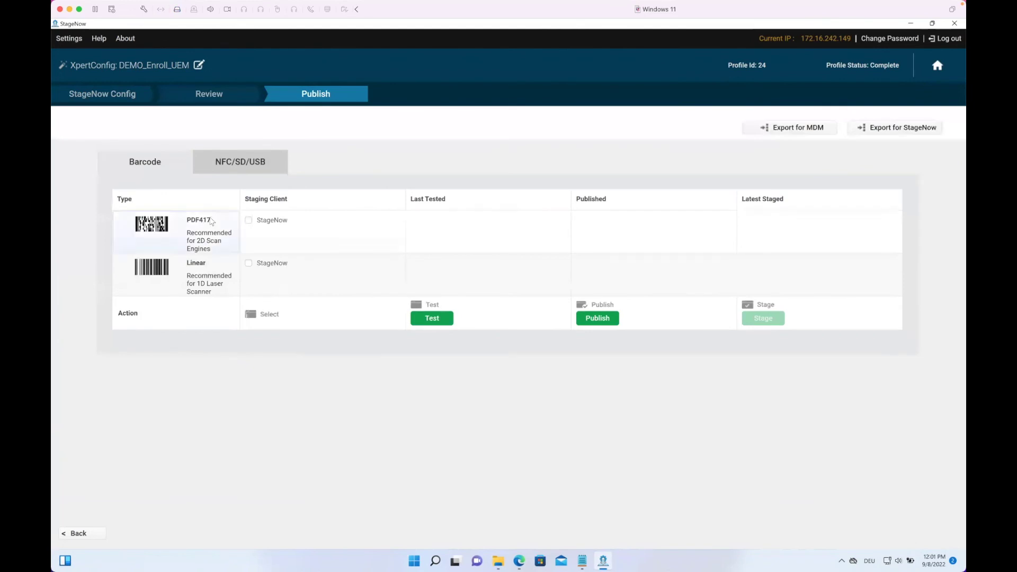
left_click(249, 220)
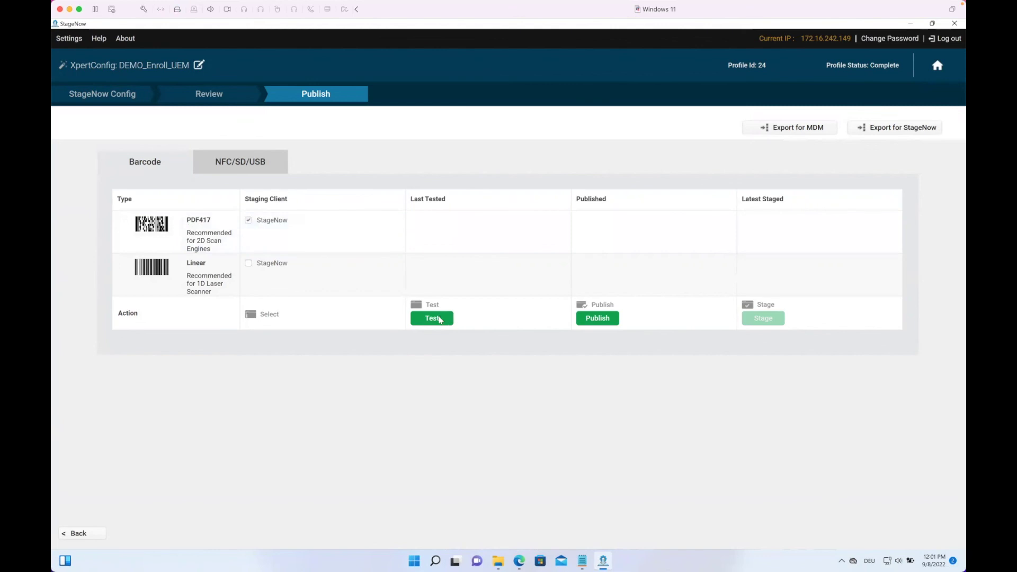